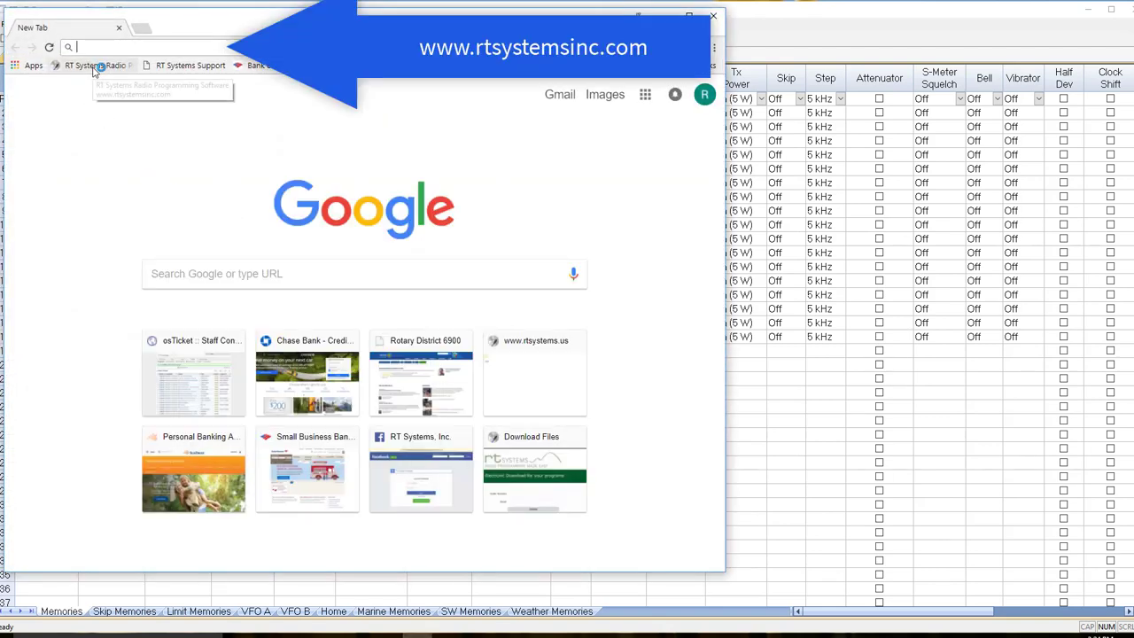
click(95, 66)
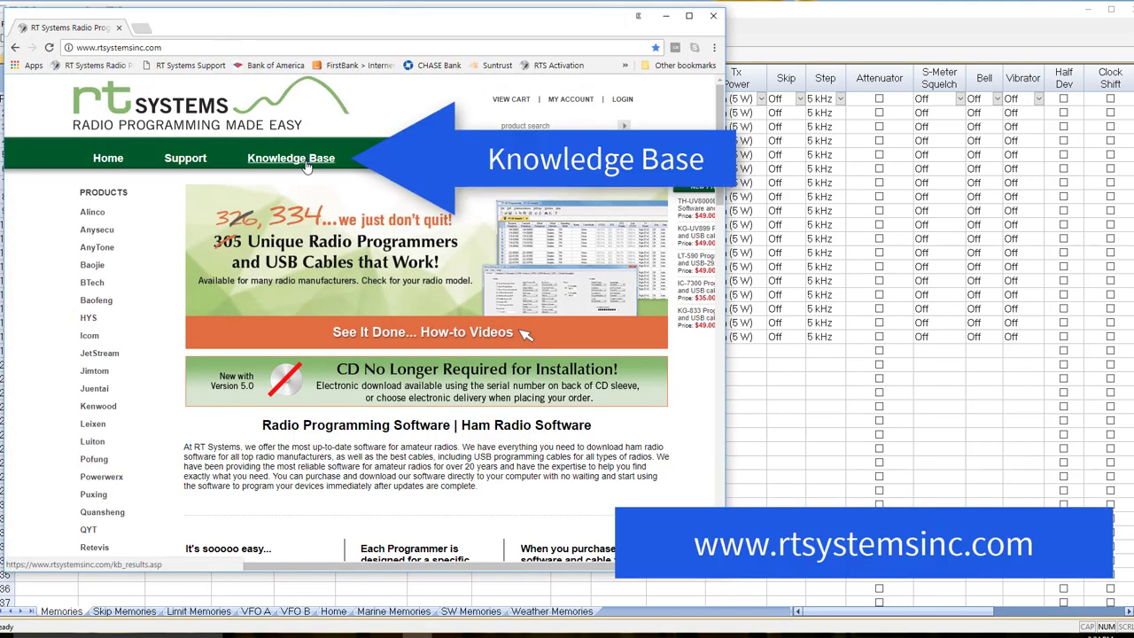
click(306, 165)
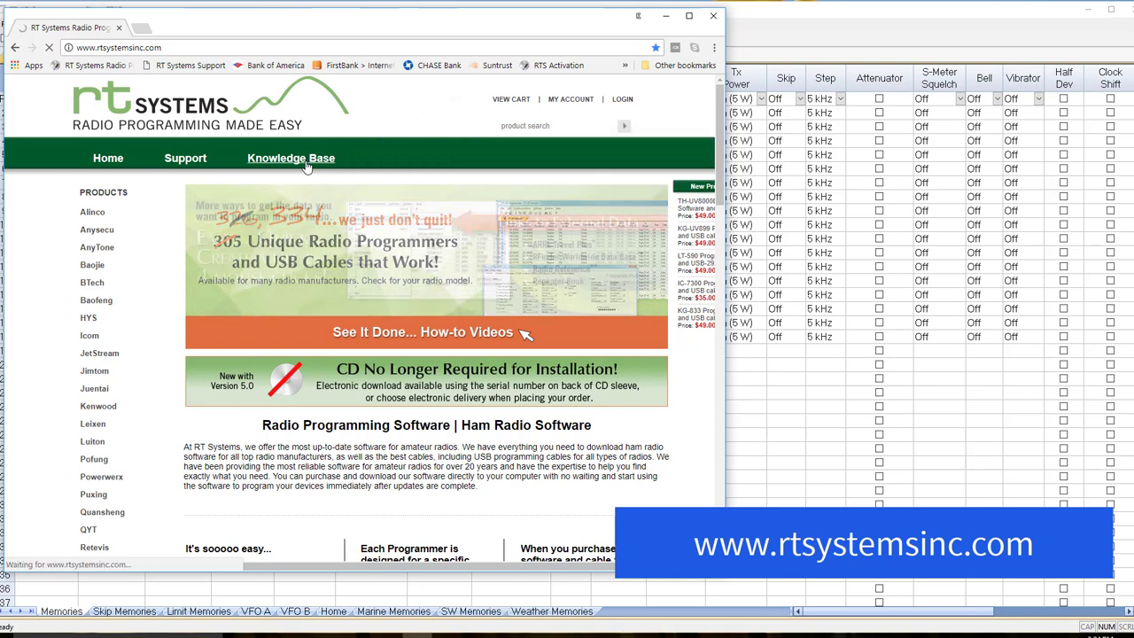
click(418, 185)
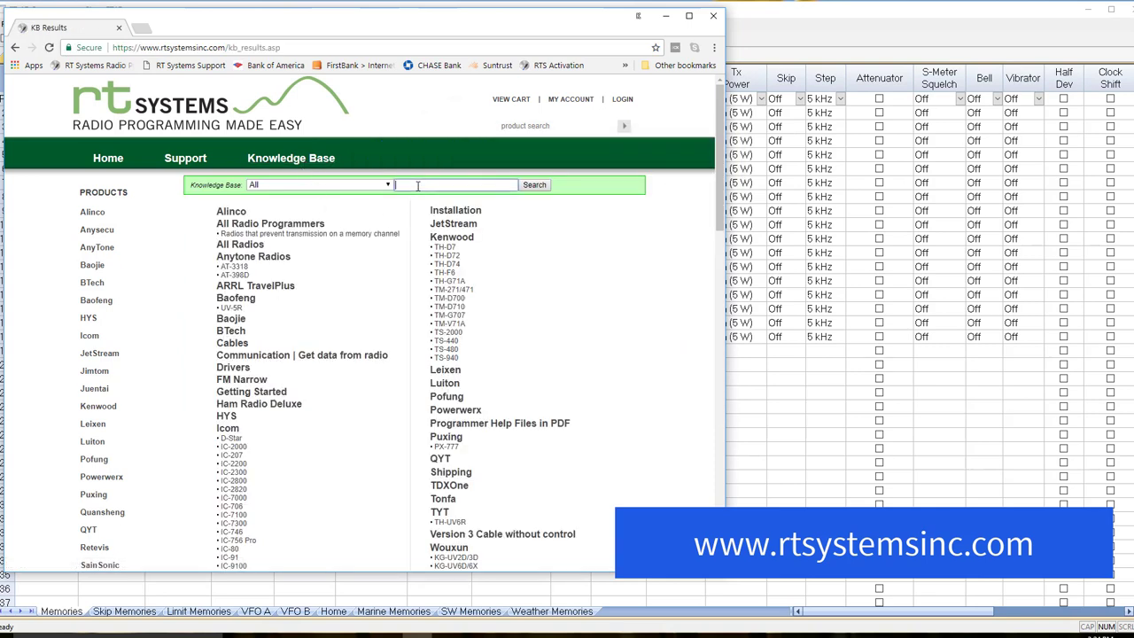
text(FTM-100)
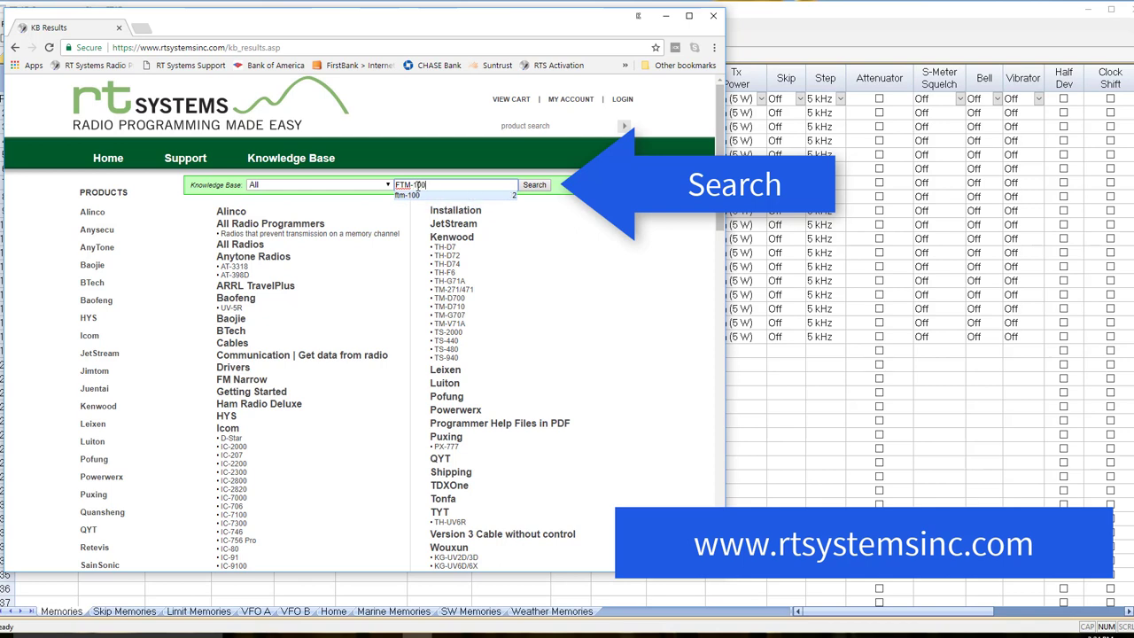
key(Return)
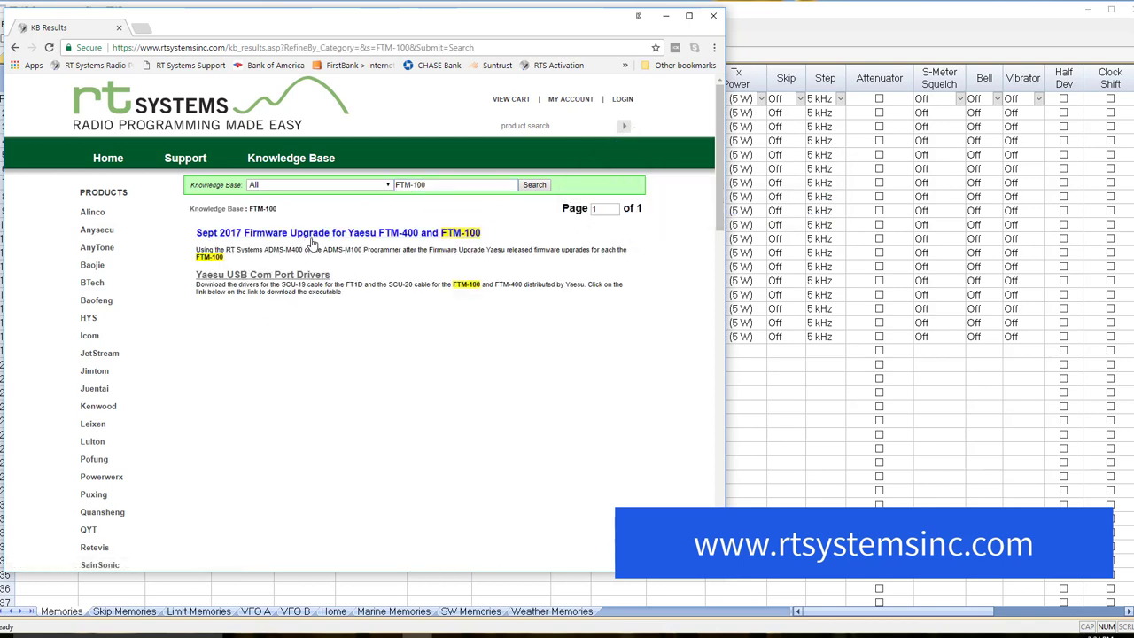
Read through the "Sept 2017 Firmware Upgrade for Yaesu FTM-400 and FTM-100" article and close the browser.
click(357, 236)
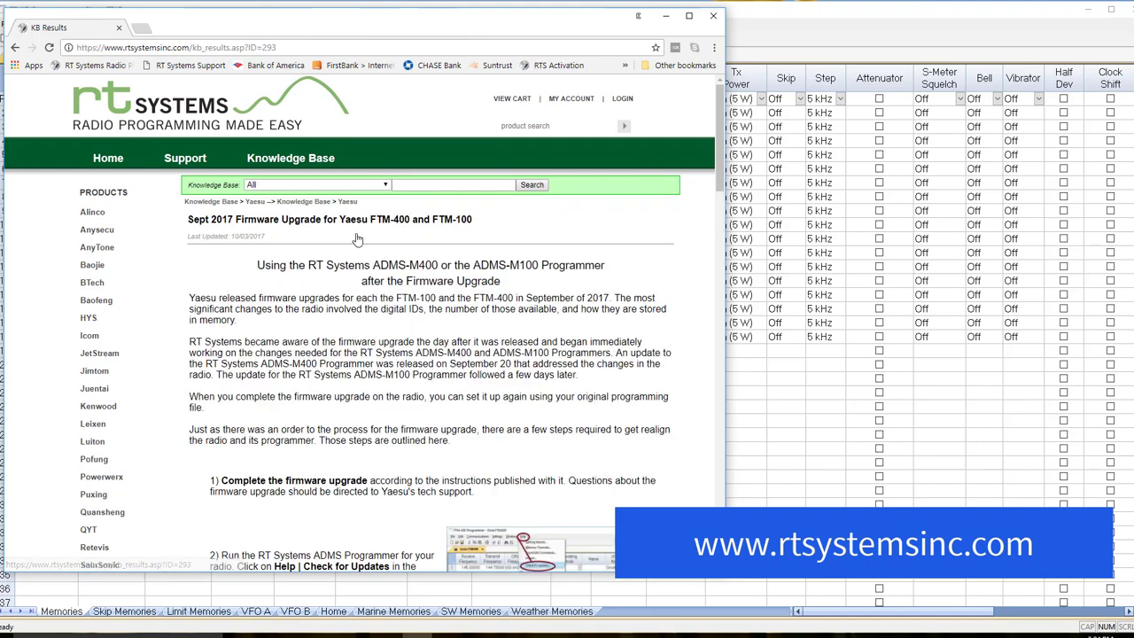
scroll(353, 413, down, 3)
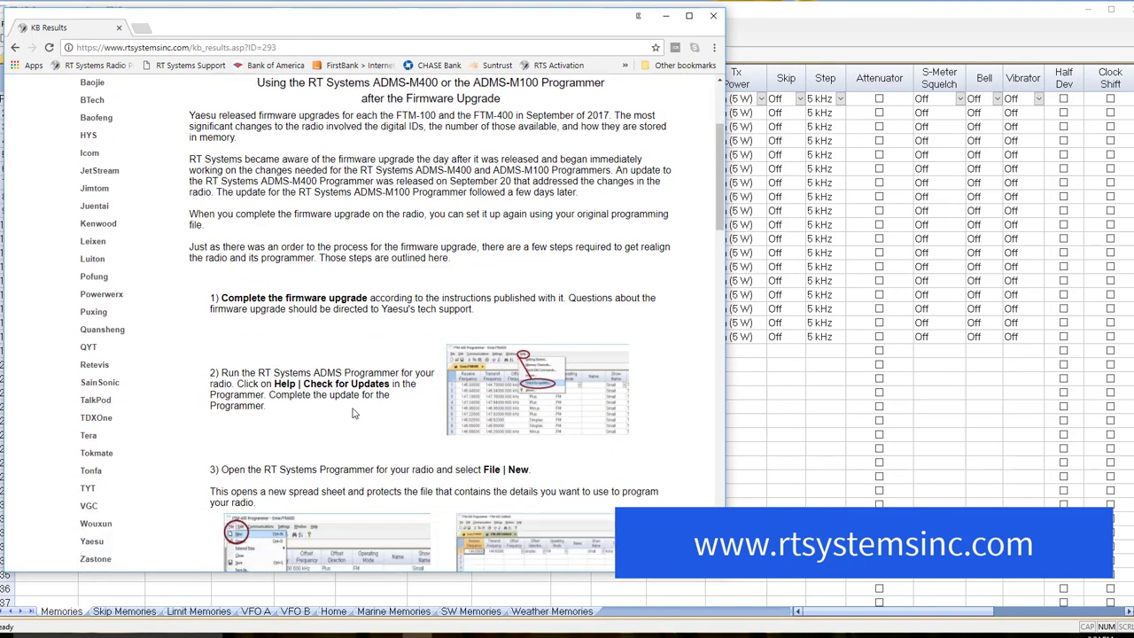
scroll(353, 408, down, 3)
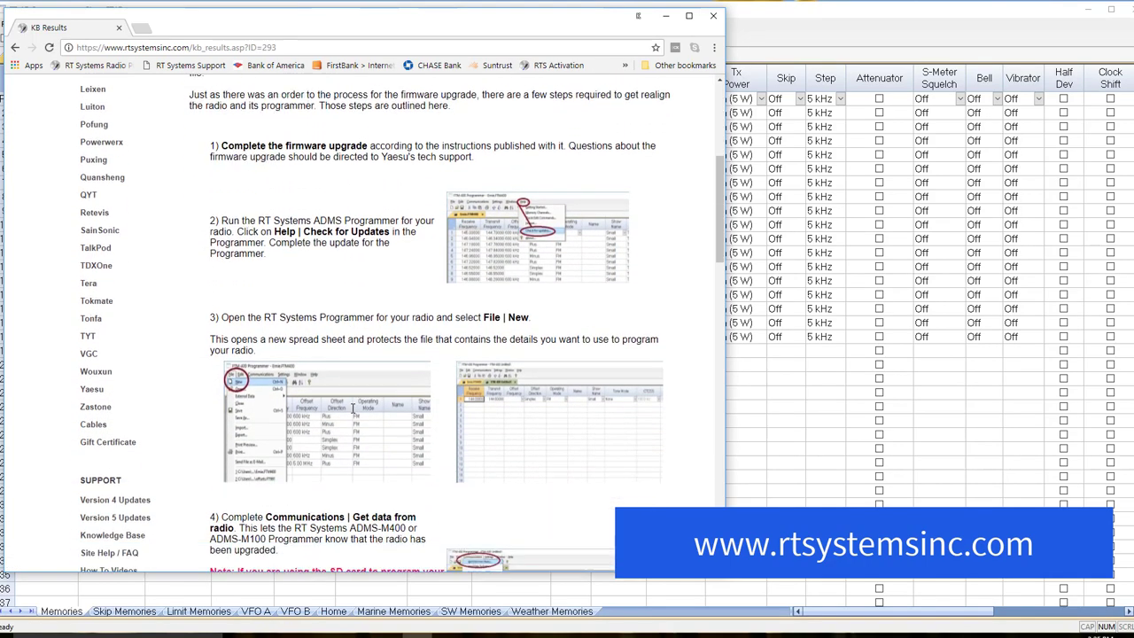
scroll(353, 408, down, 5)
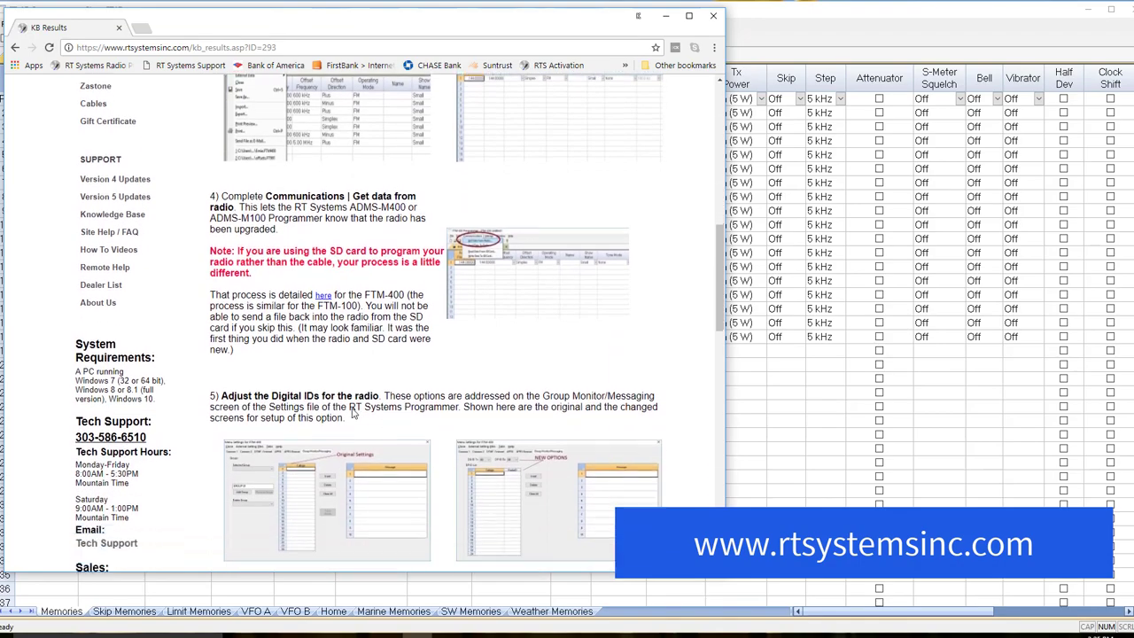
scroll(353, 412, down, 4)
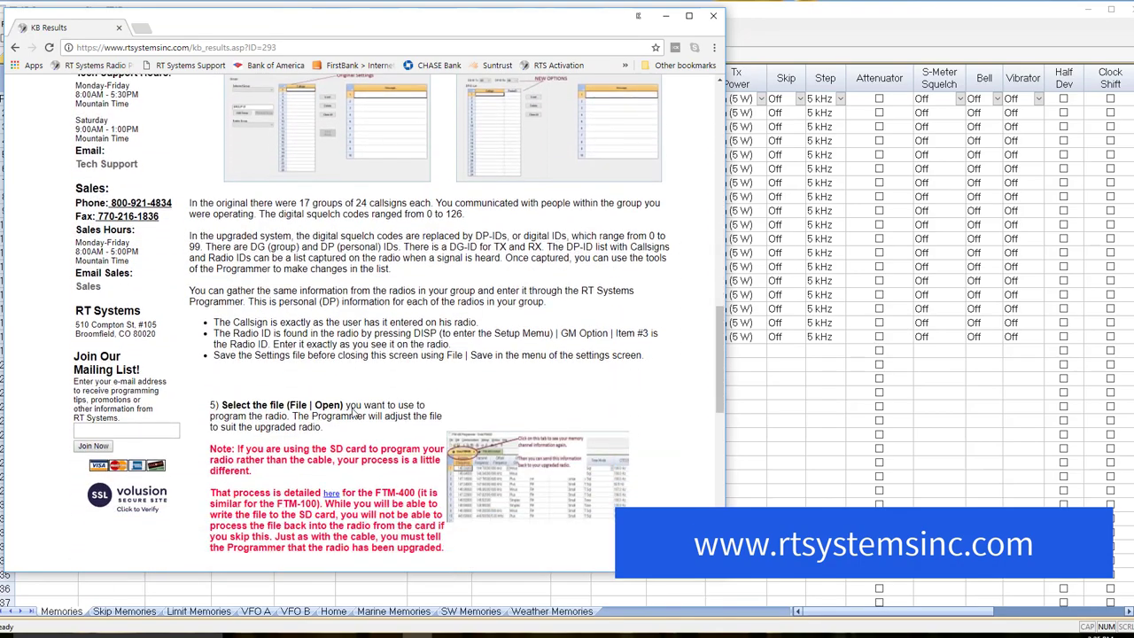
scroll(352, 410, down, 2)
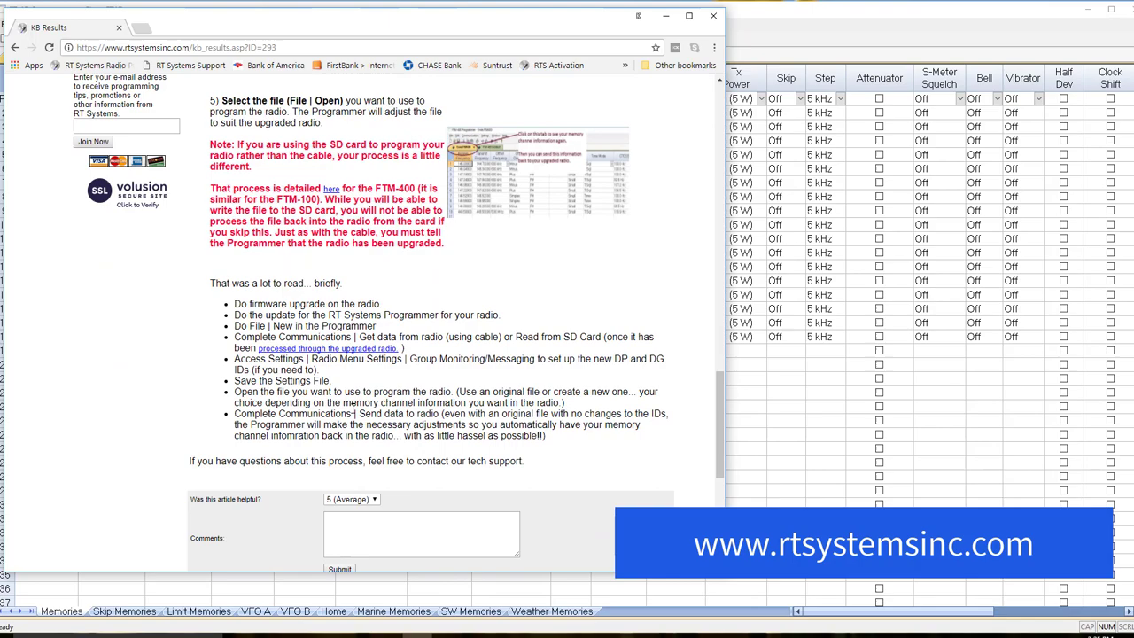
scroll(353, 409, up, 15)
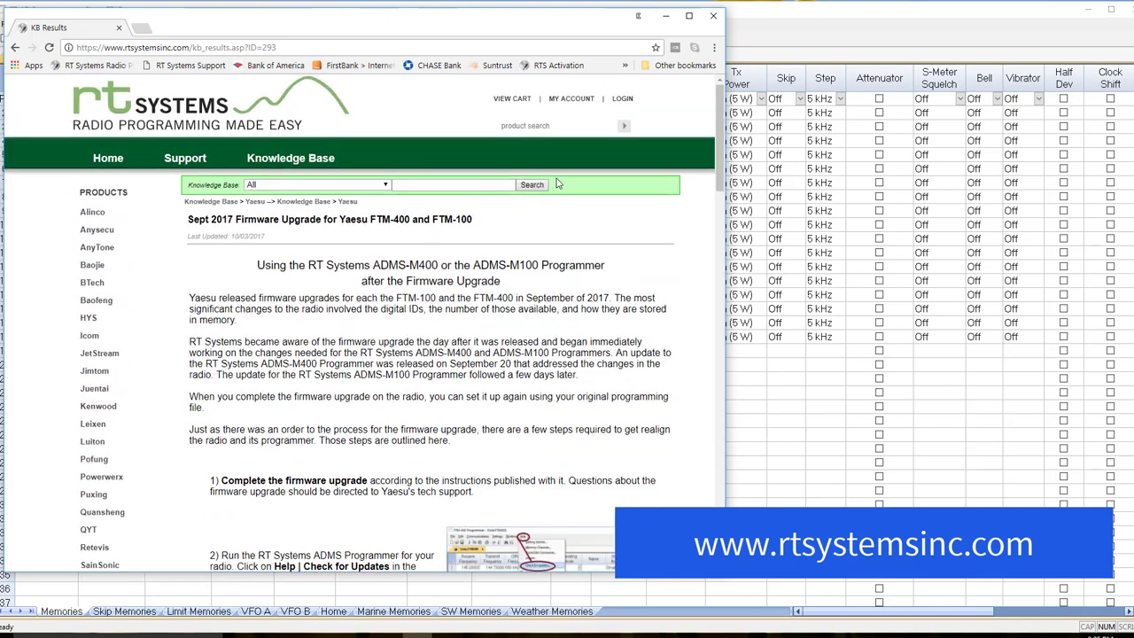
click(713, 16)
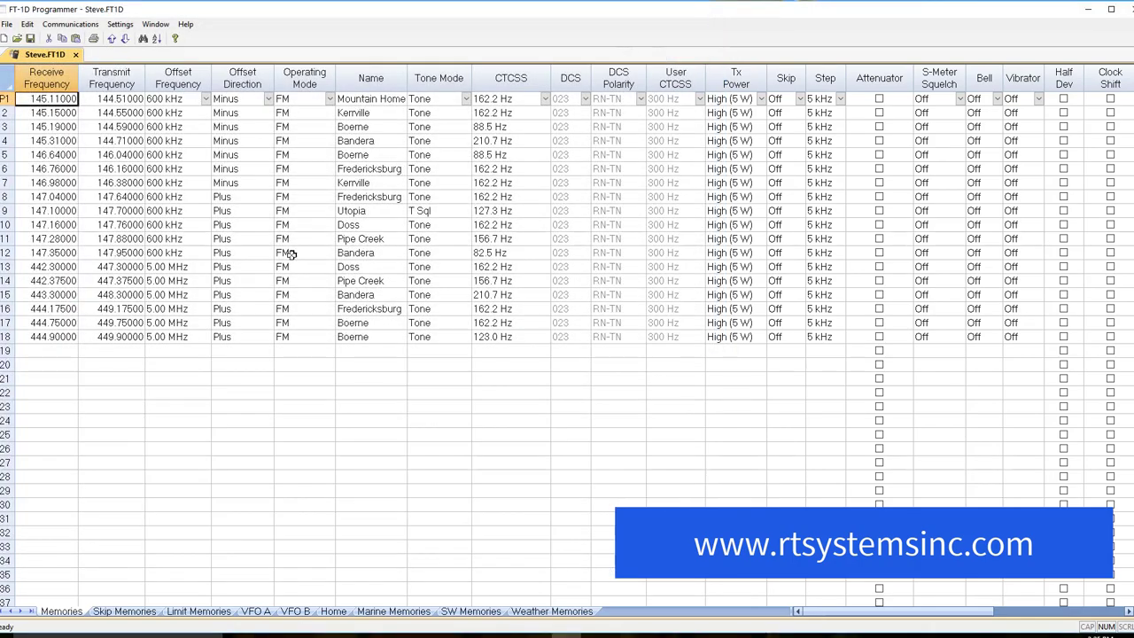
Inspect the original Group Monitor/Messaging options in the radio menu settings, and close the settings.
click(120, 24)
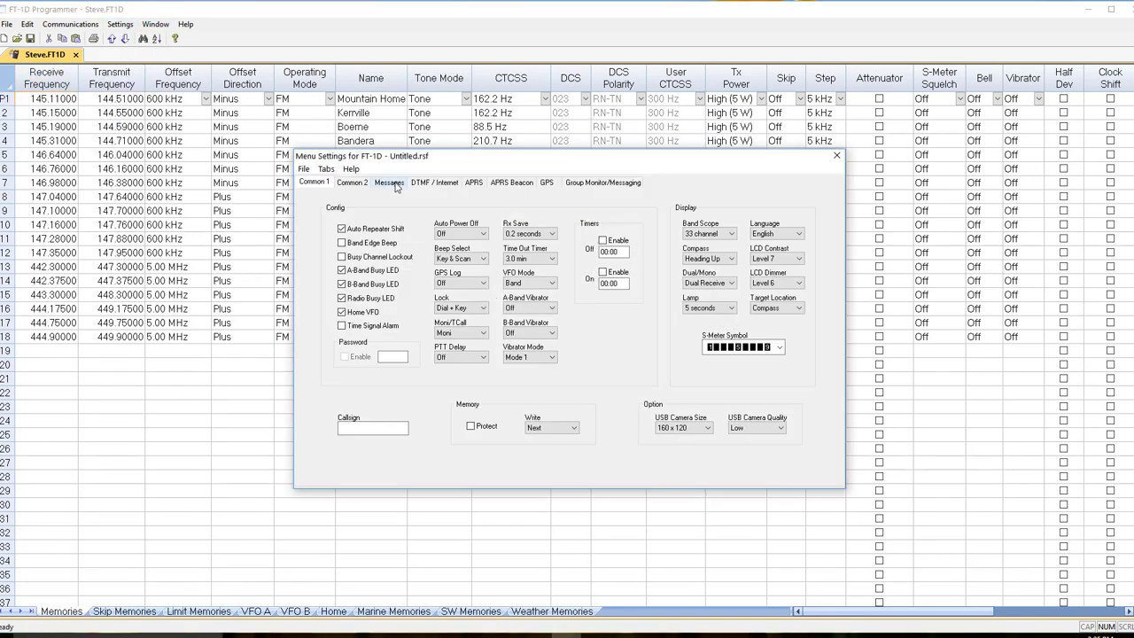
click(616, 184)
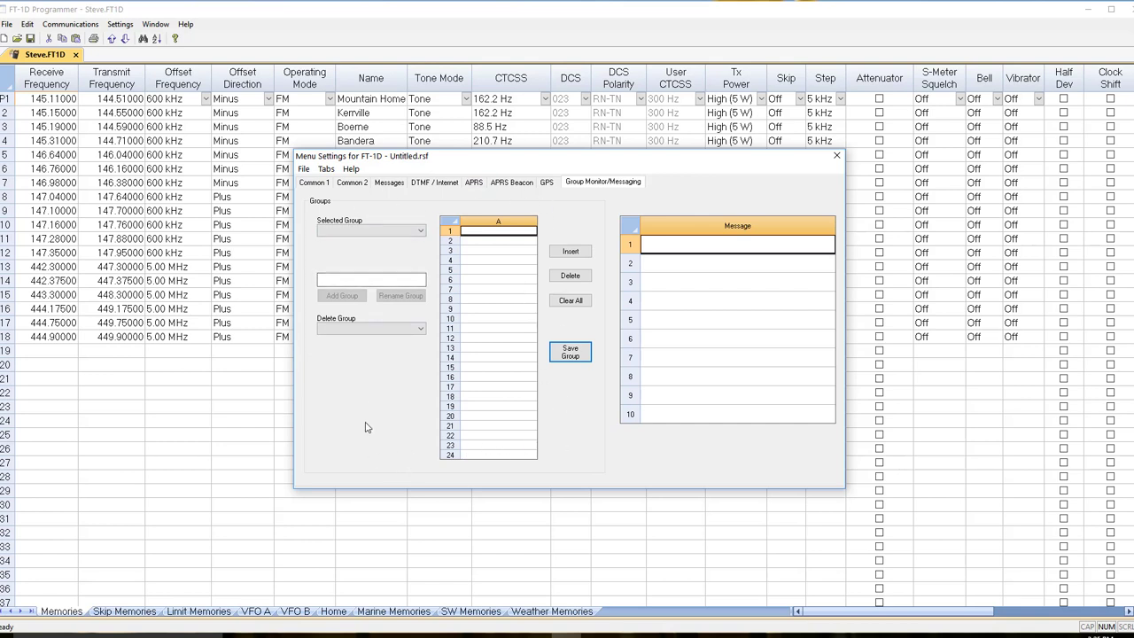
click(836, 156)
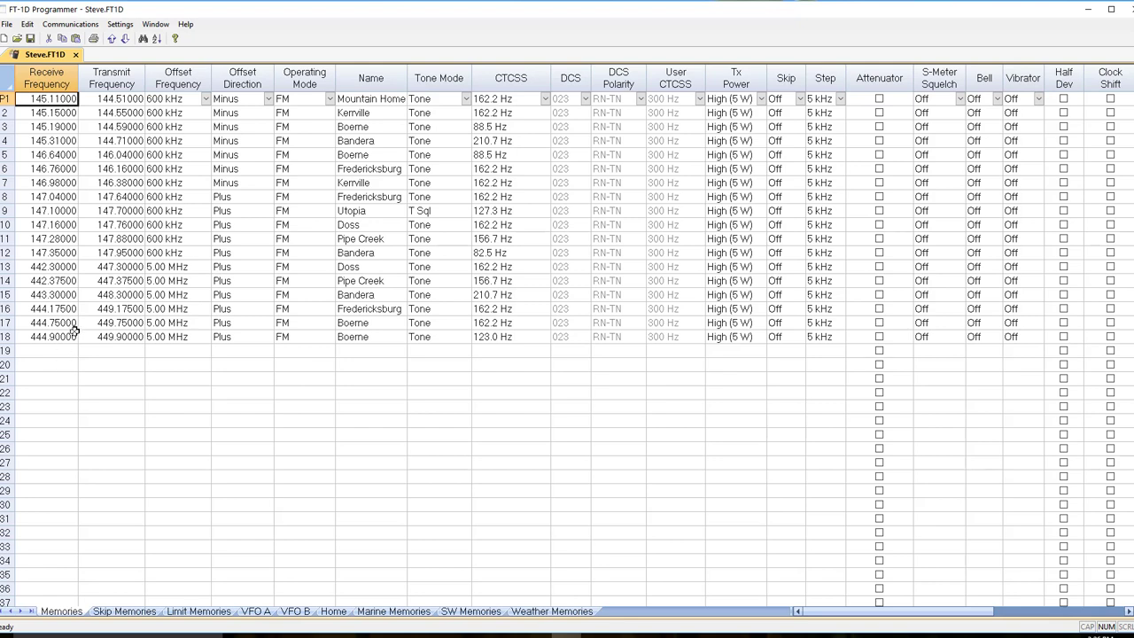
Check for updates to the programmer, close it, and install the RTIO_V5.dll update.
click(187, 24)
click(202, 100)
click(203, 96)
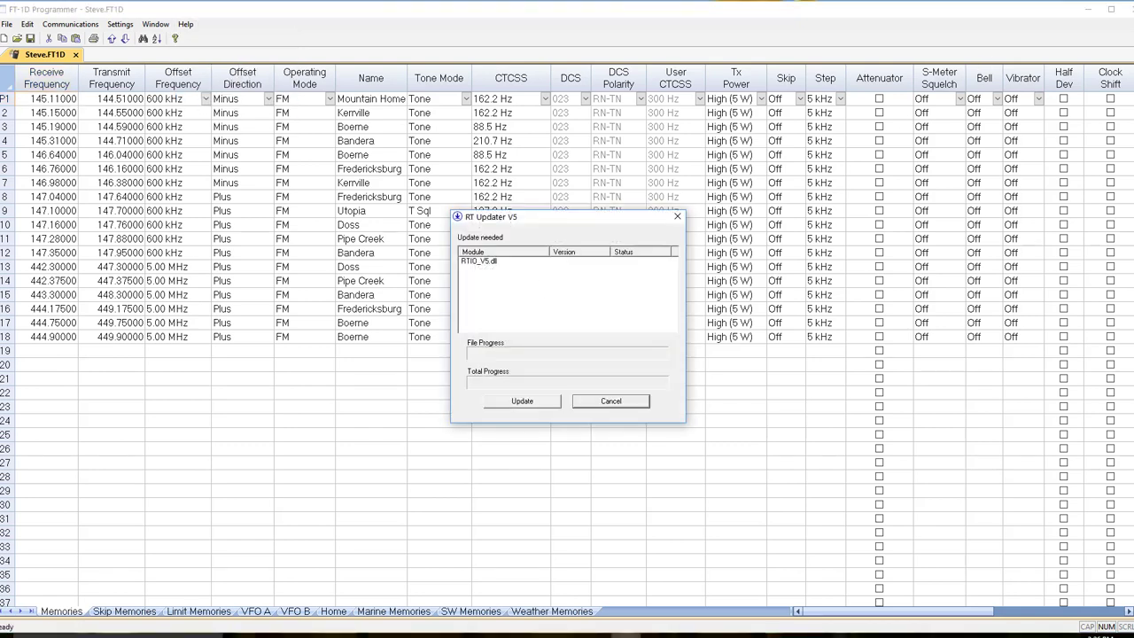
click(1128, 12)
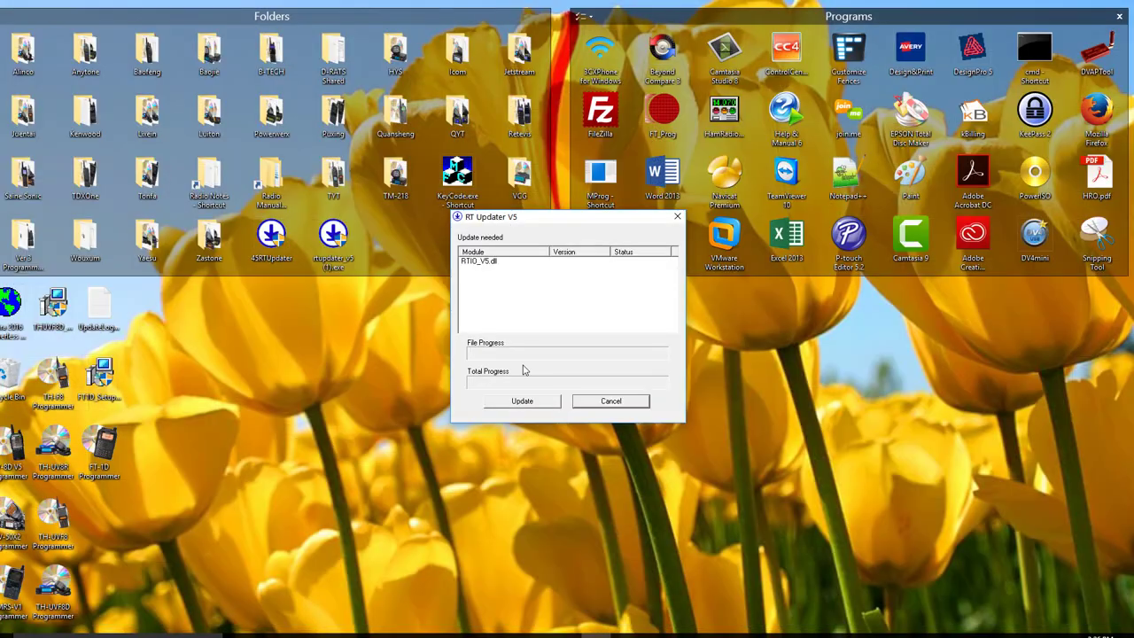
click(522, 403)
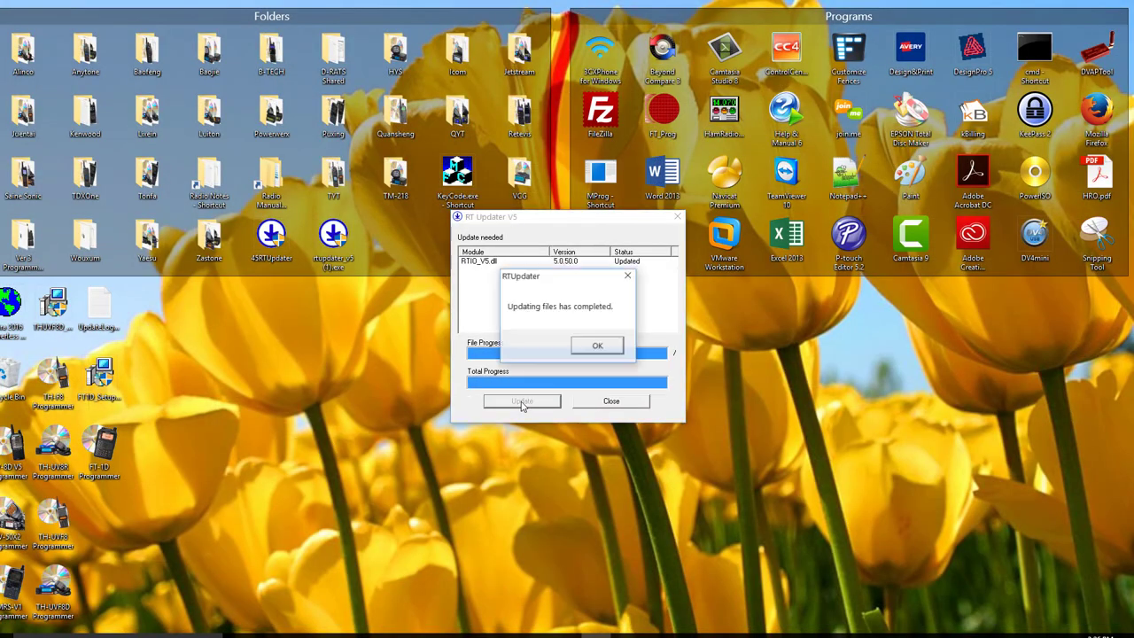
click(600, 346)
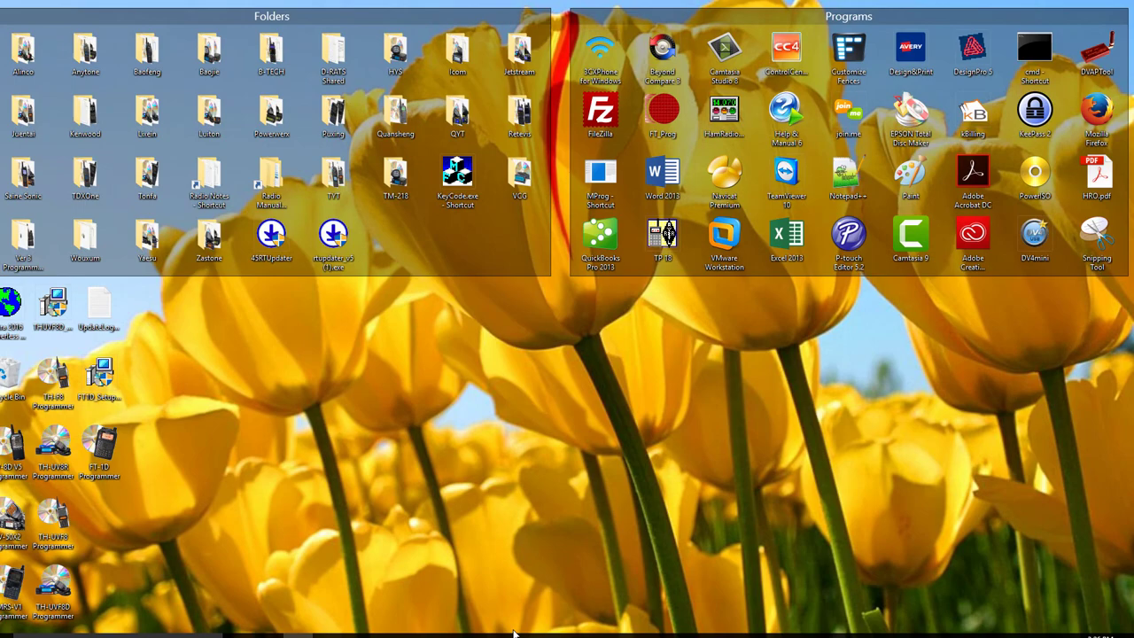
Reopen the FT-1D Programmer and create a new blank memory file, comparing it with the existing frequency file.
double_click(108, 447)
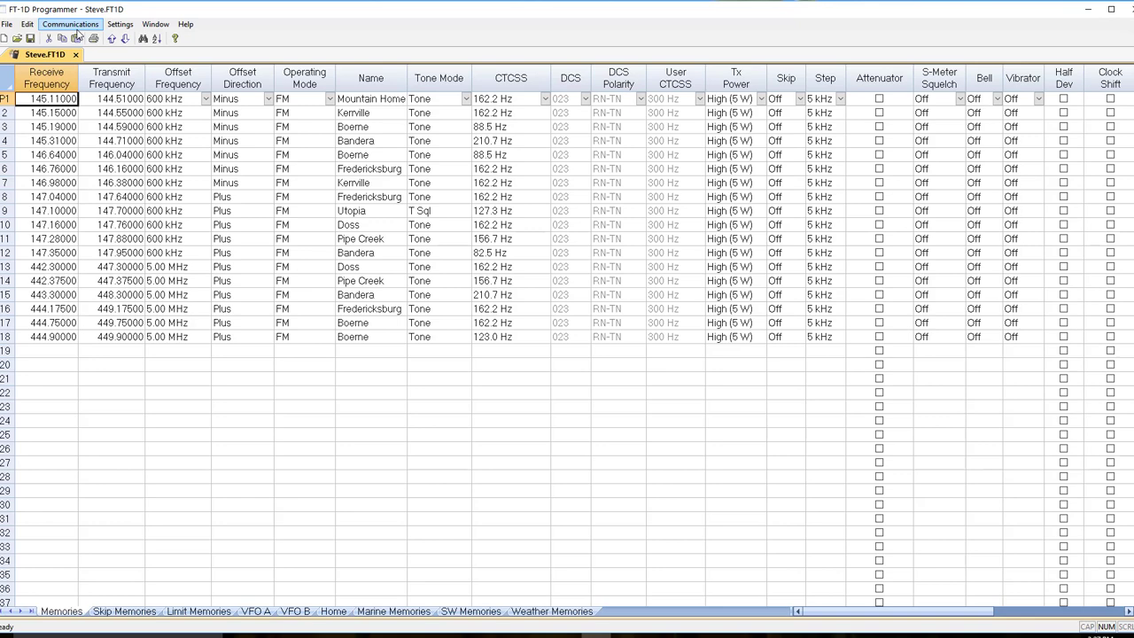
click(6, 24)
click(11, 38)
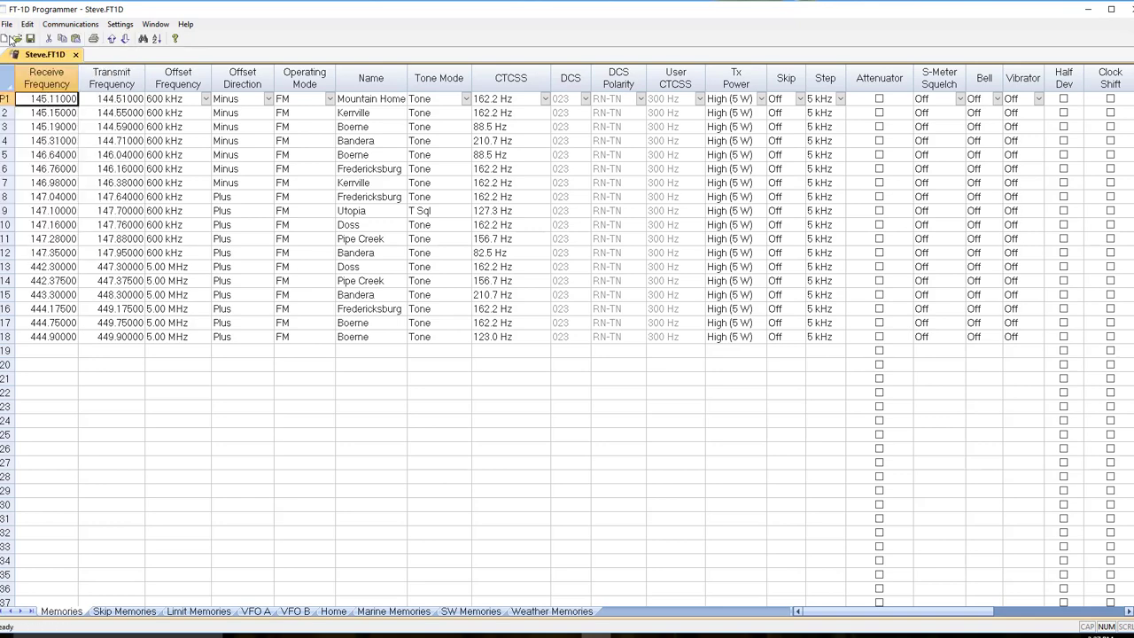
click(40, 57)
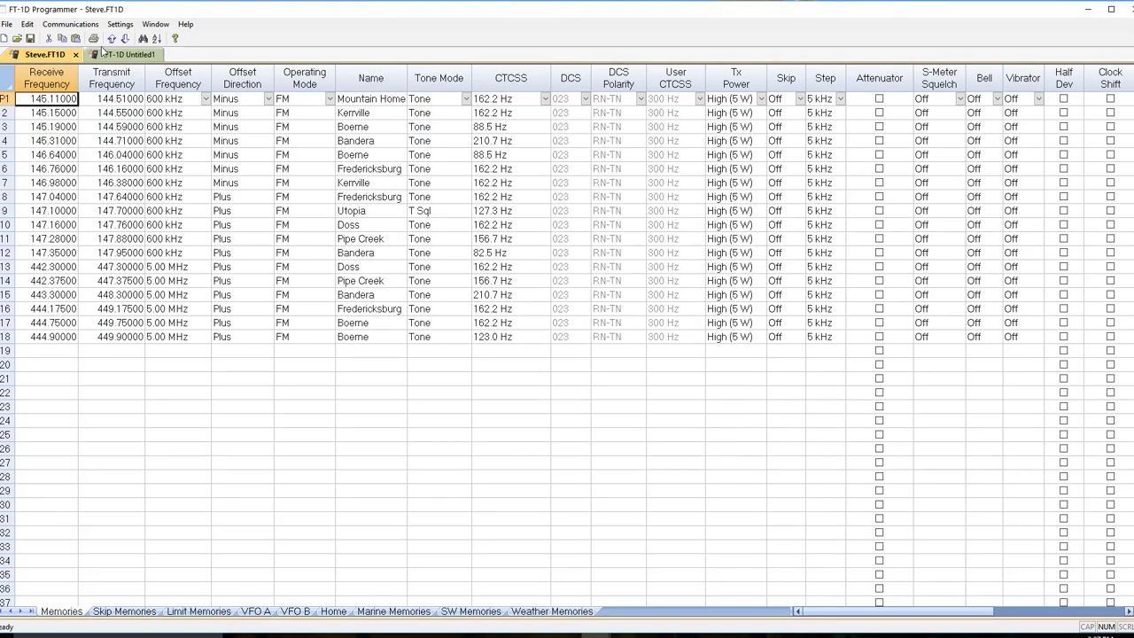
click(105, 54)
click(45, 56)
click(102, 55)
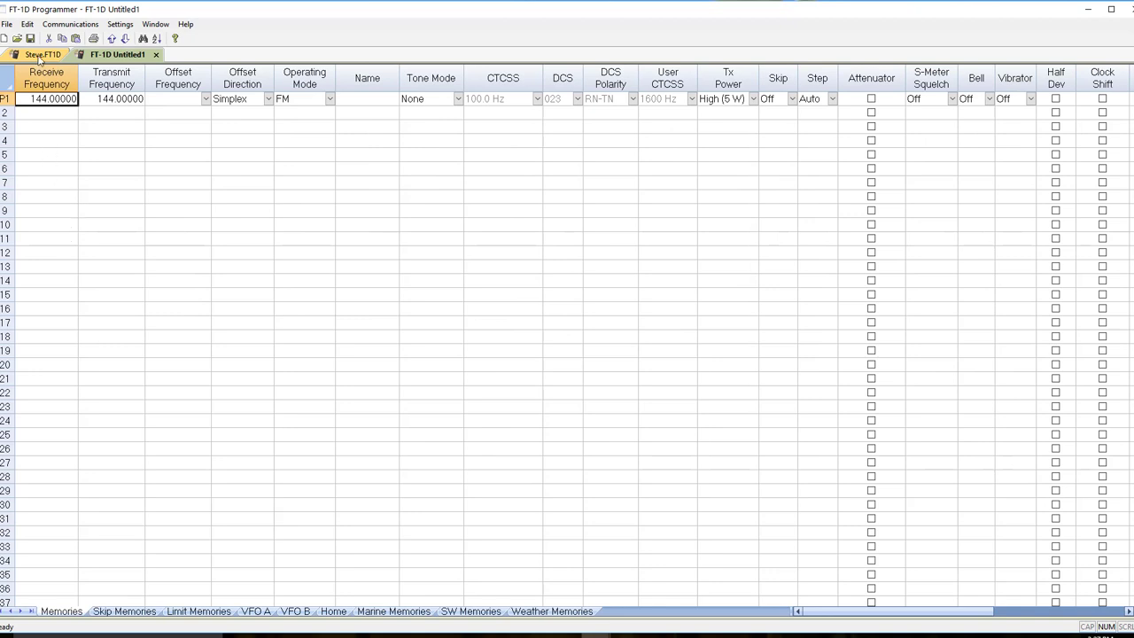
Get the data from the upgraded radio into the new blank file.
click(76, 27)
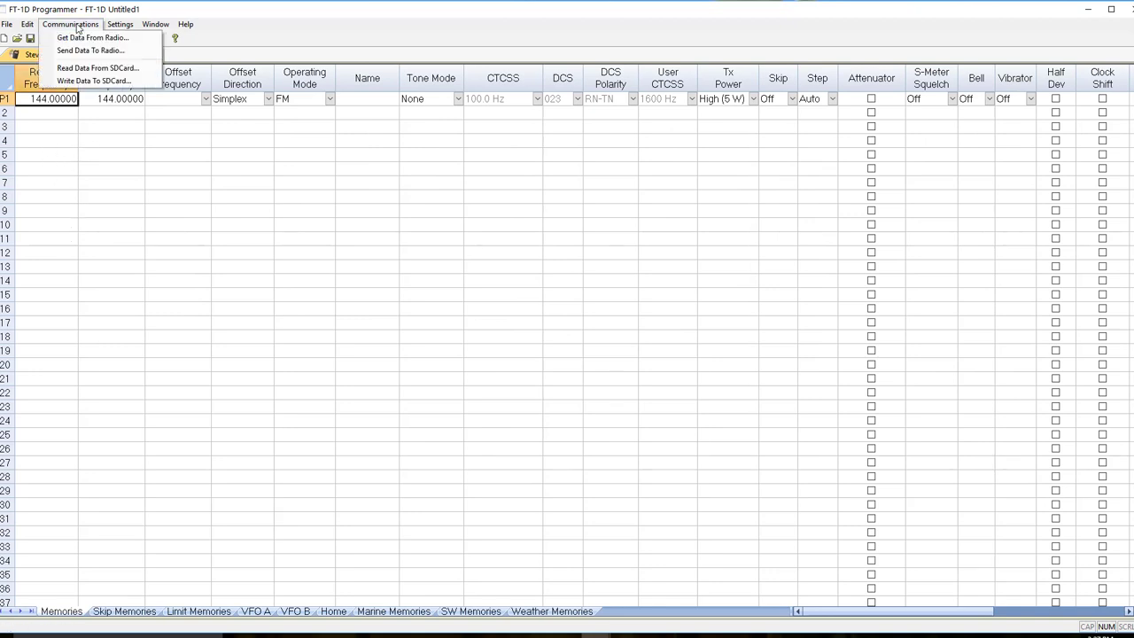
click(80, 38)
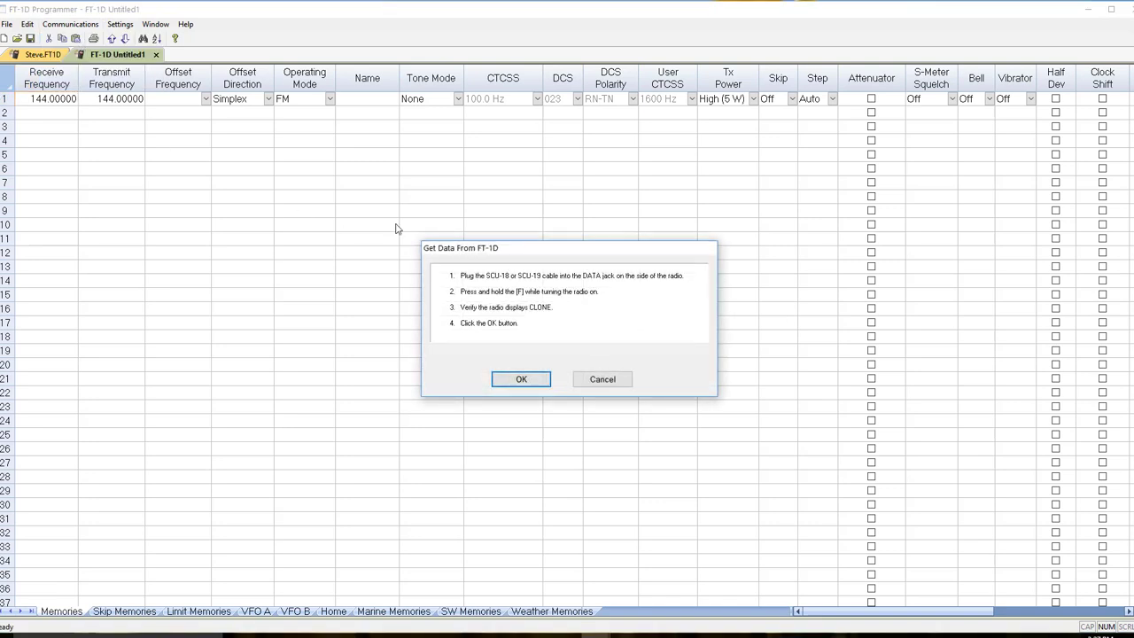
click(520, 381)
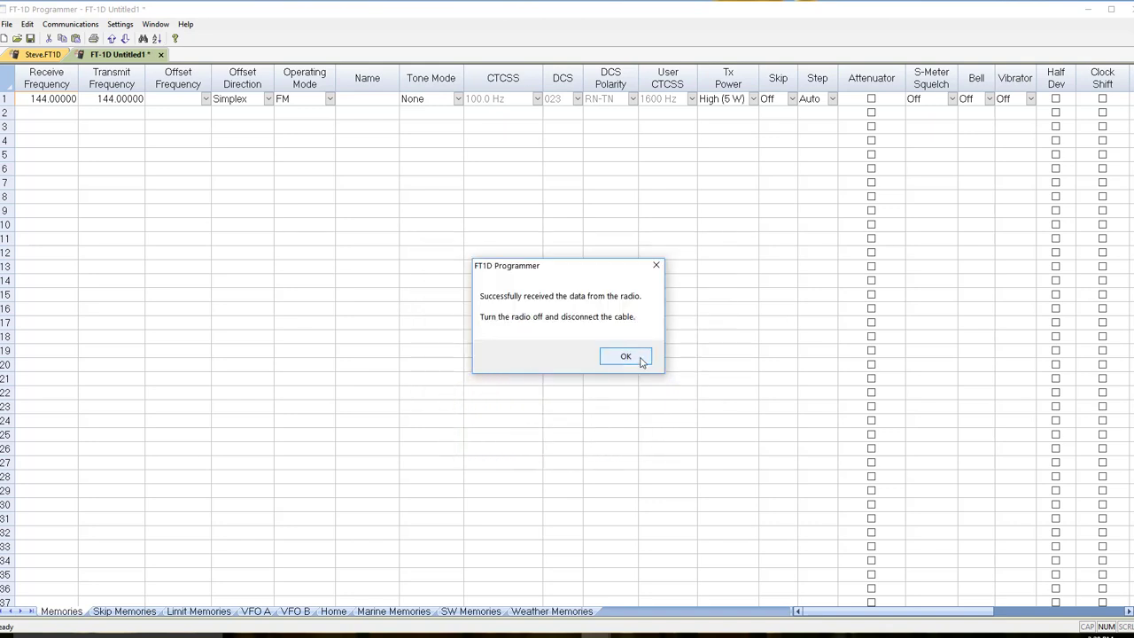
click(626, 356)
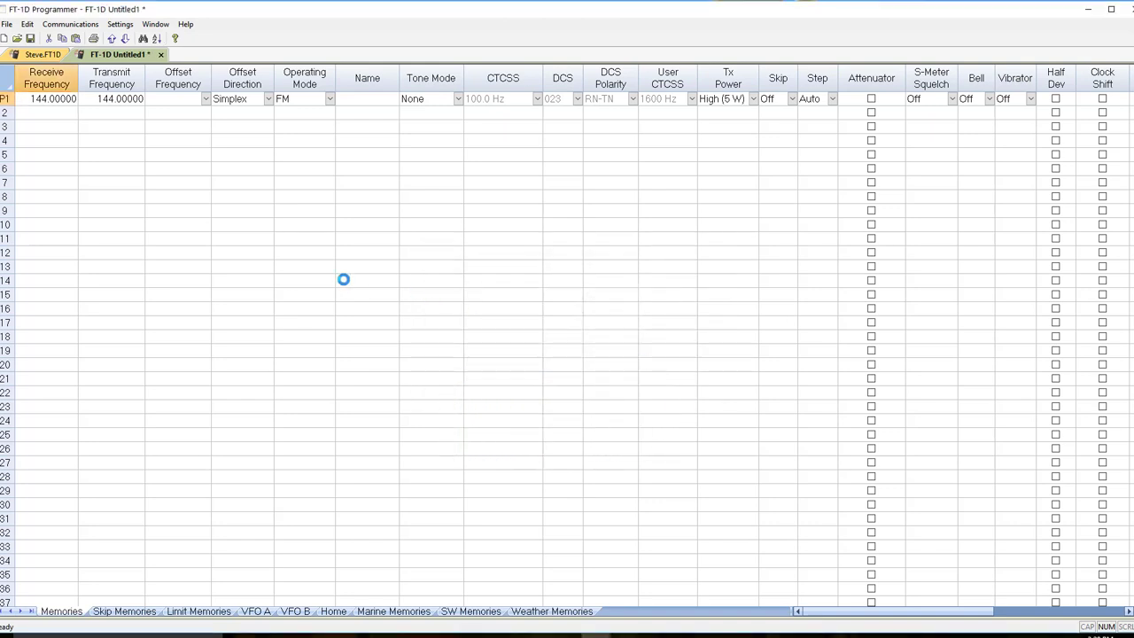
Review the Group Monitor/Messaging options in the new file's radio menu settings, and close the settings.
click(118, 26)
click(119, 41)
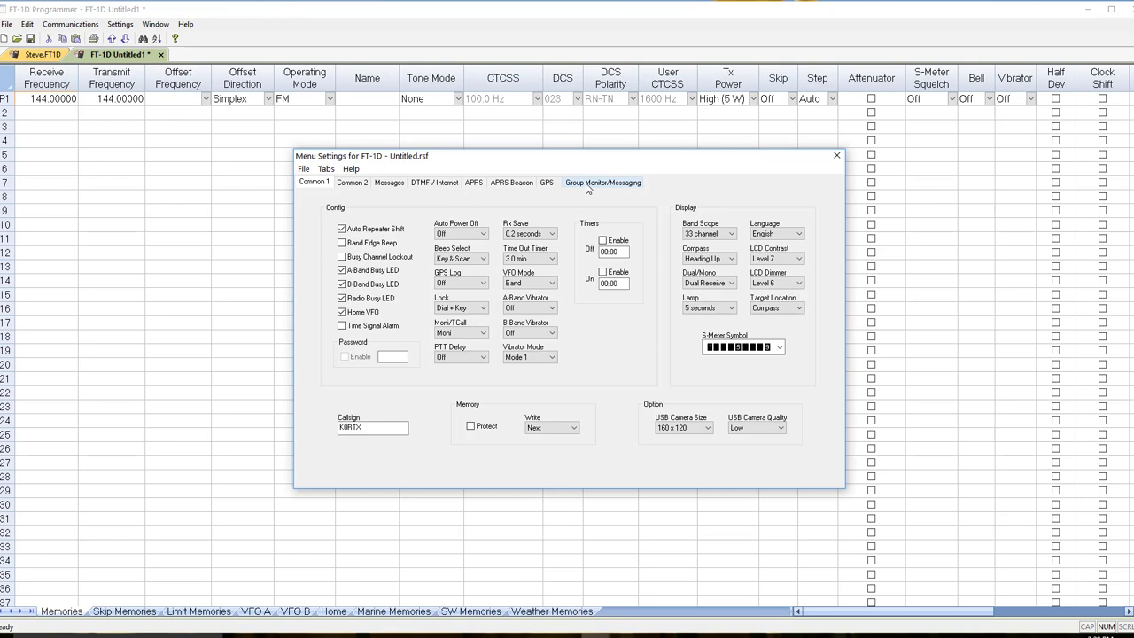
click(590, 185)
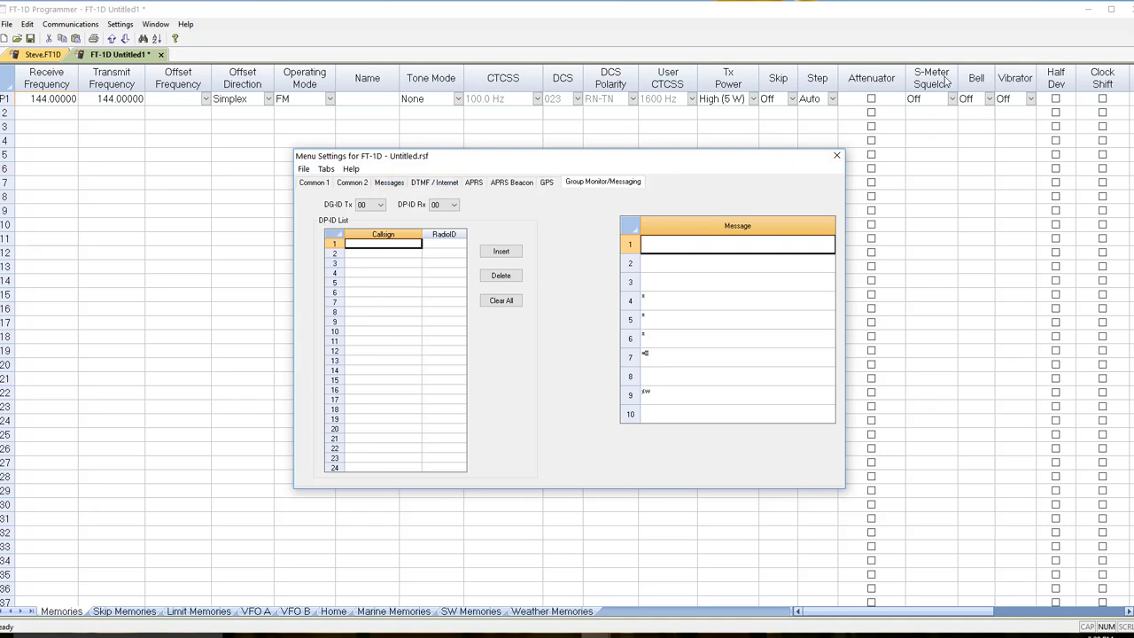
click(836, 156)
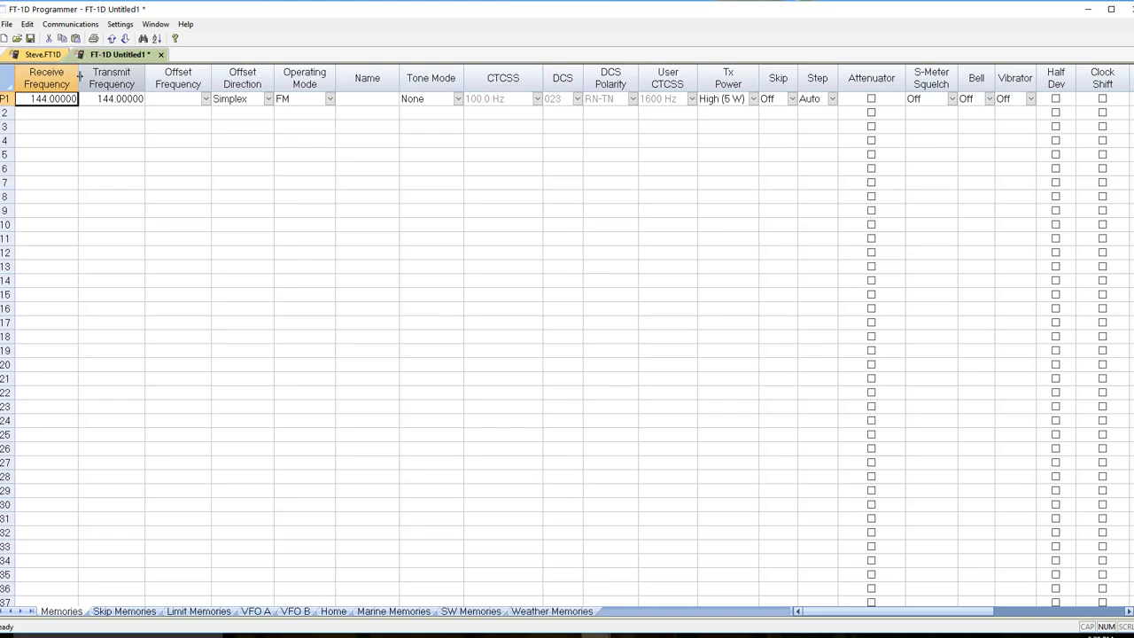
In the original frequency file's radio menu settings, enter the station callsign and show the Group Monitor/Messaging options.
click(47, 55)
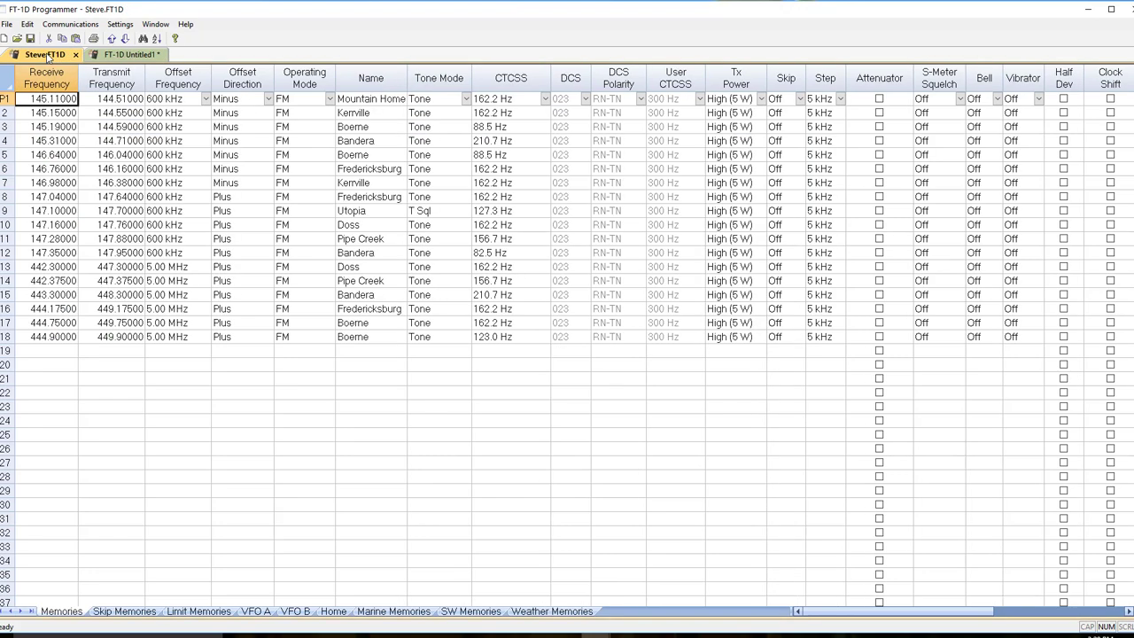
click(120, 24)
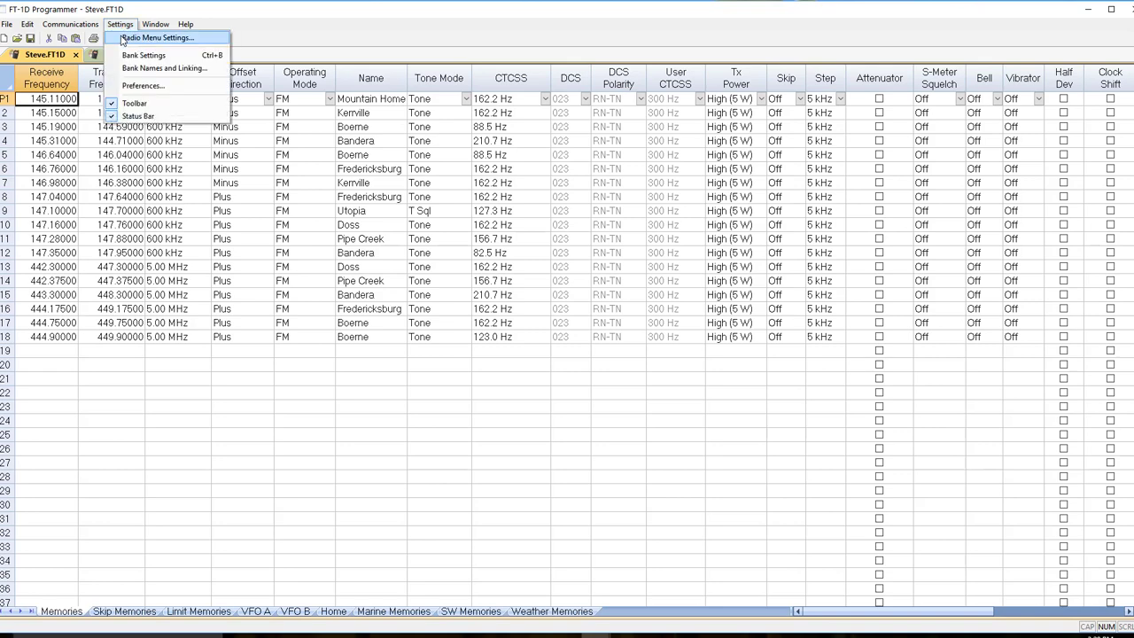
click(122, 38)
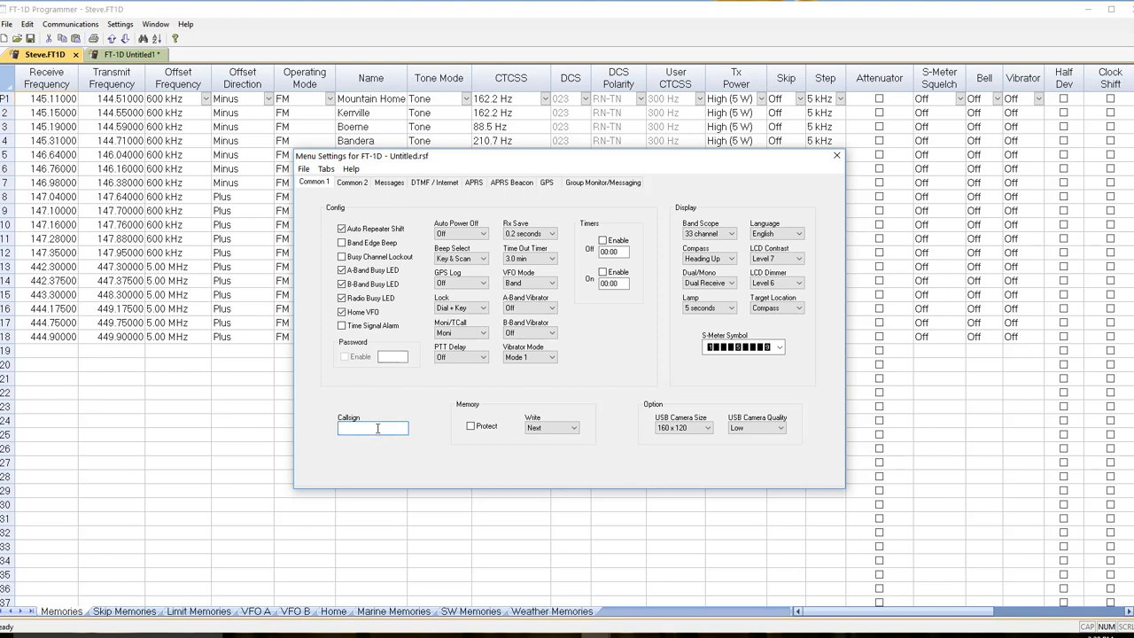
text(K0RTX)
click(605, 182)
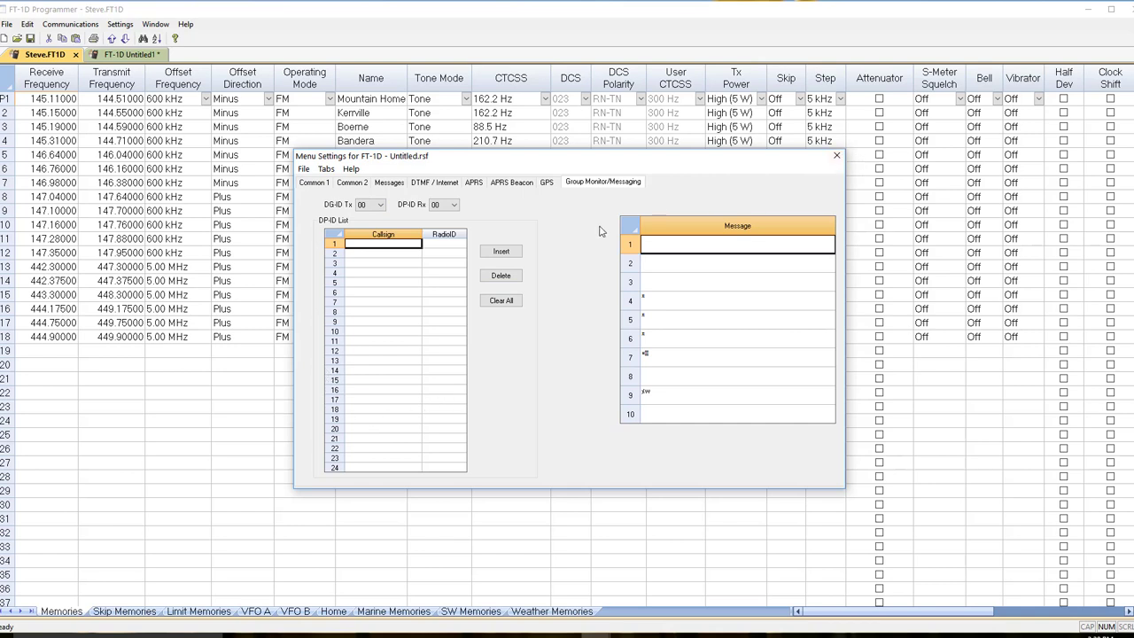
Save the original file's radio menu settings as Settings, replacing the existing settings file, and close the settings window.
click(304, 169)
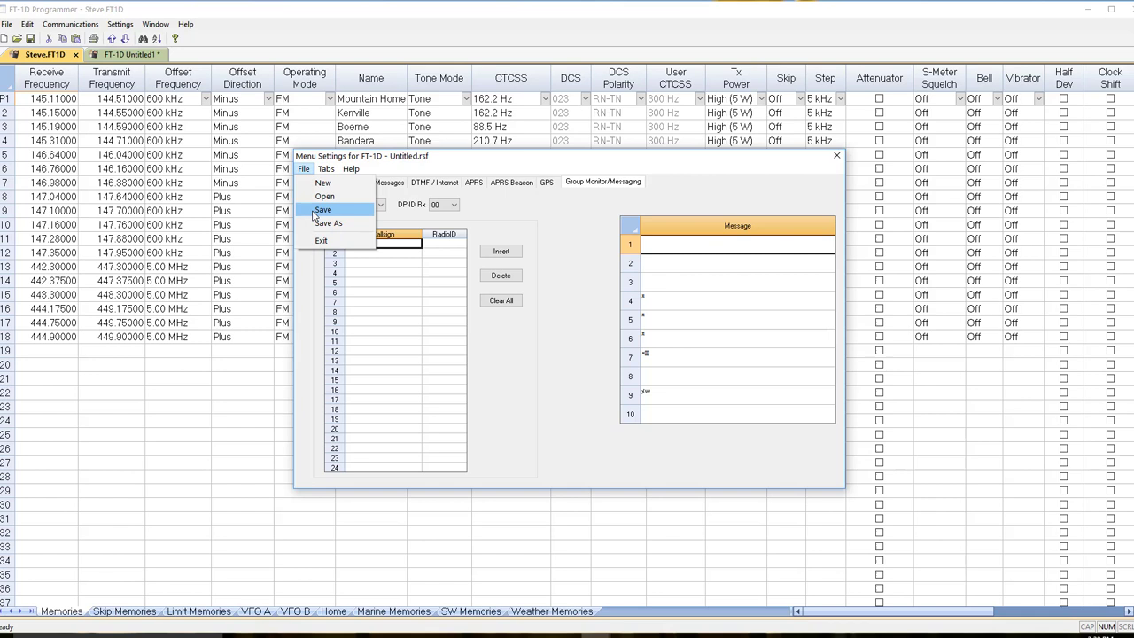
click(314, 211)
text(Settings)
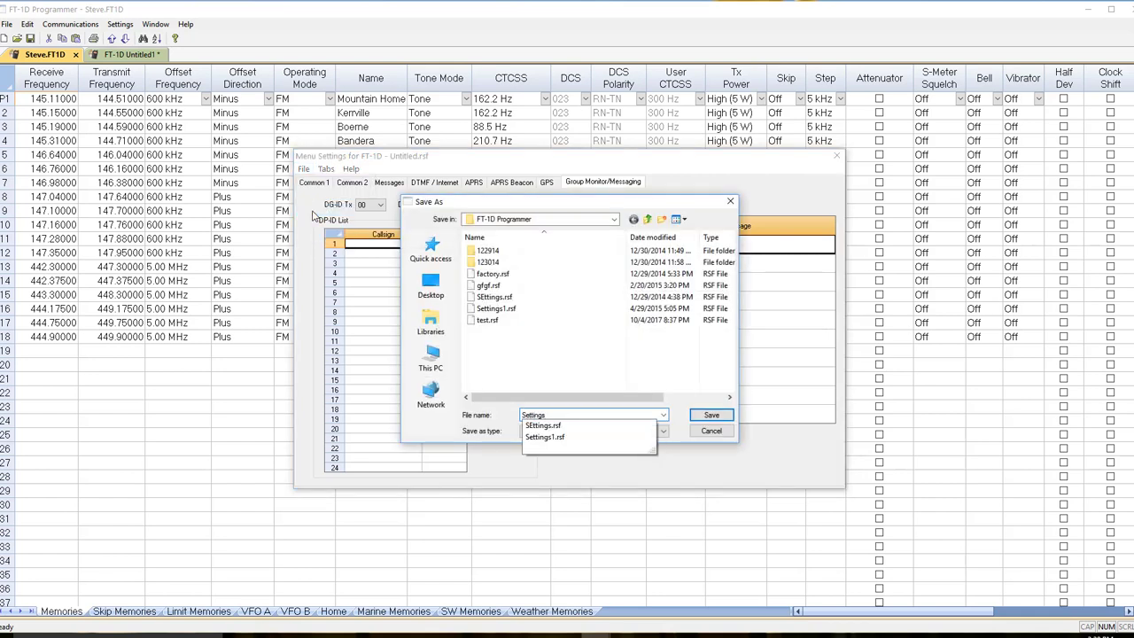
key(Return)
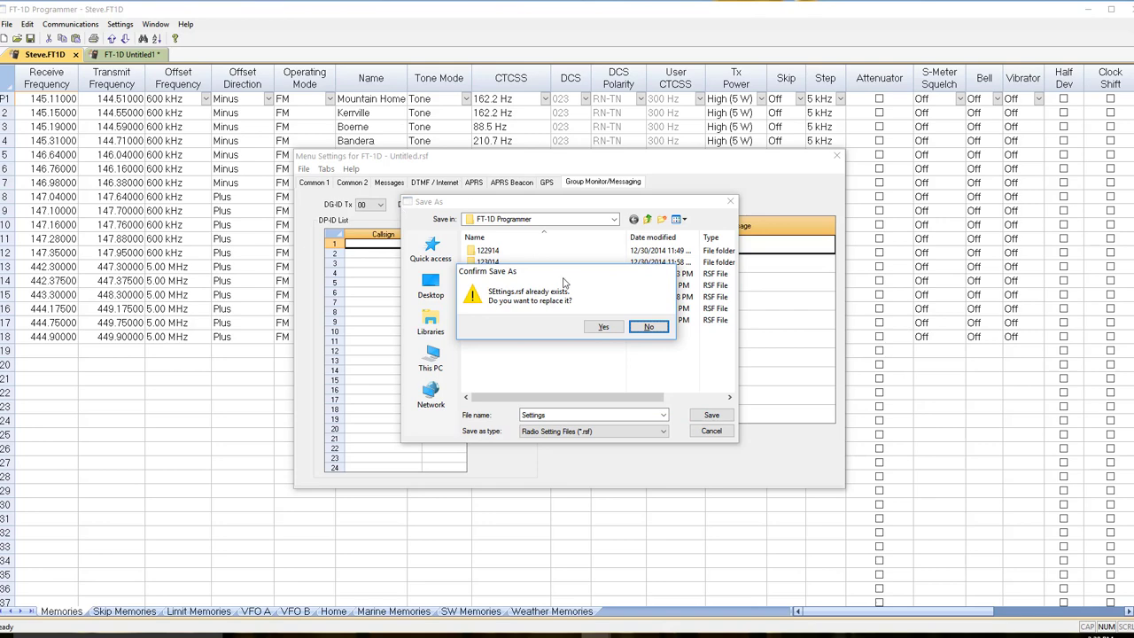
click(606, 328)
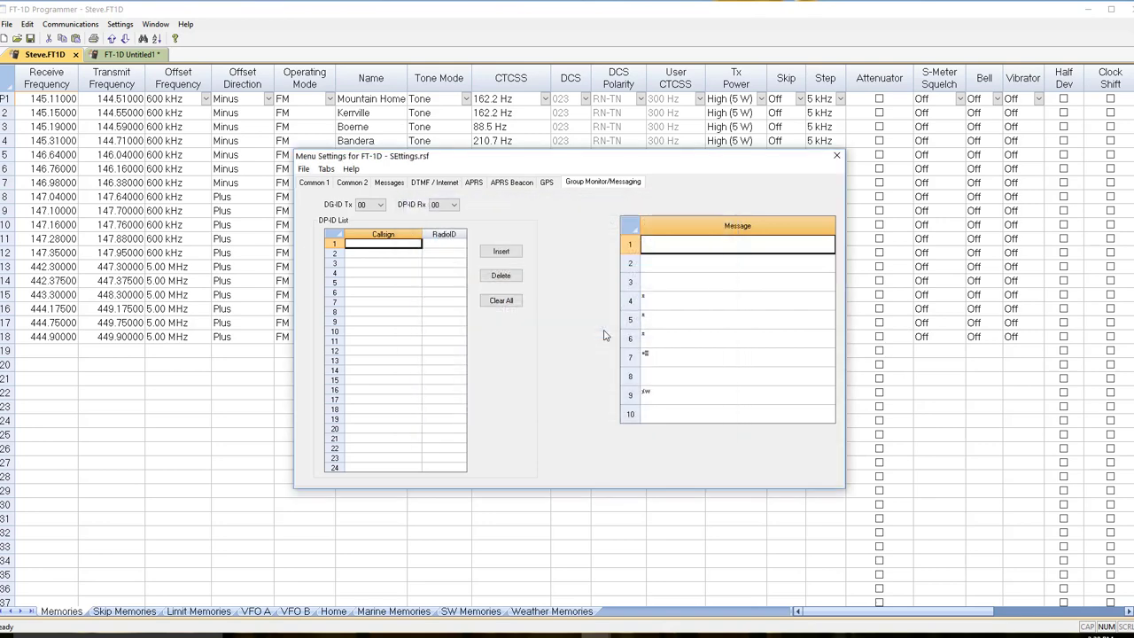
click(836, 156)
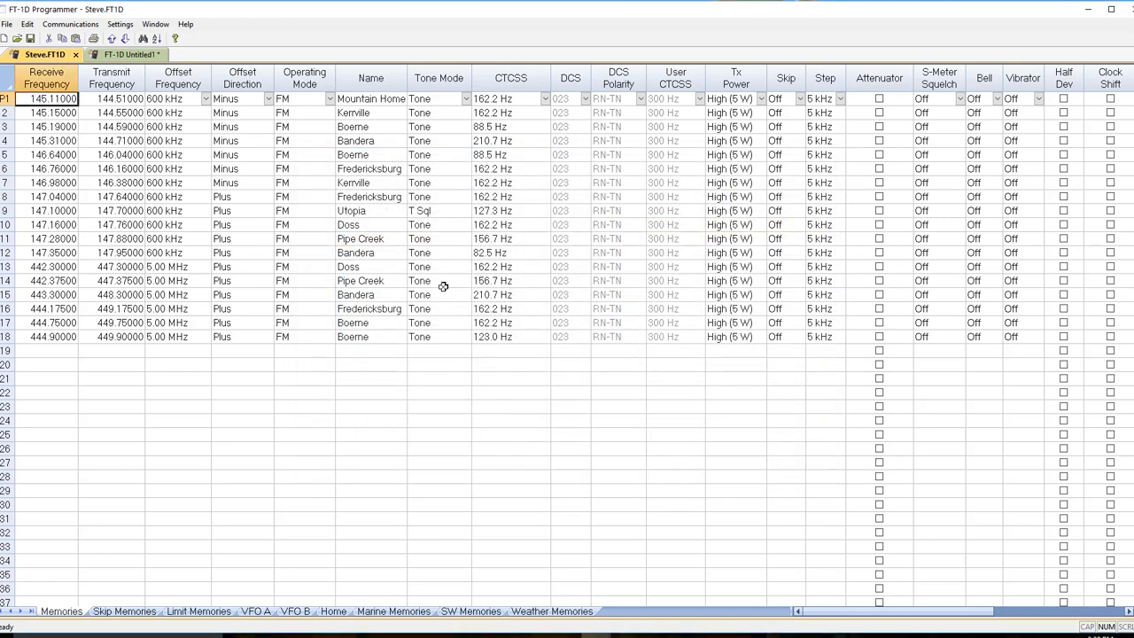
Send the original frequency file's data to the radio, accepting the transfer instructions.
click(75, 26)
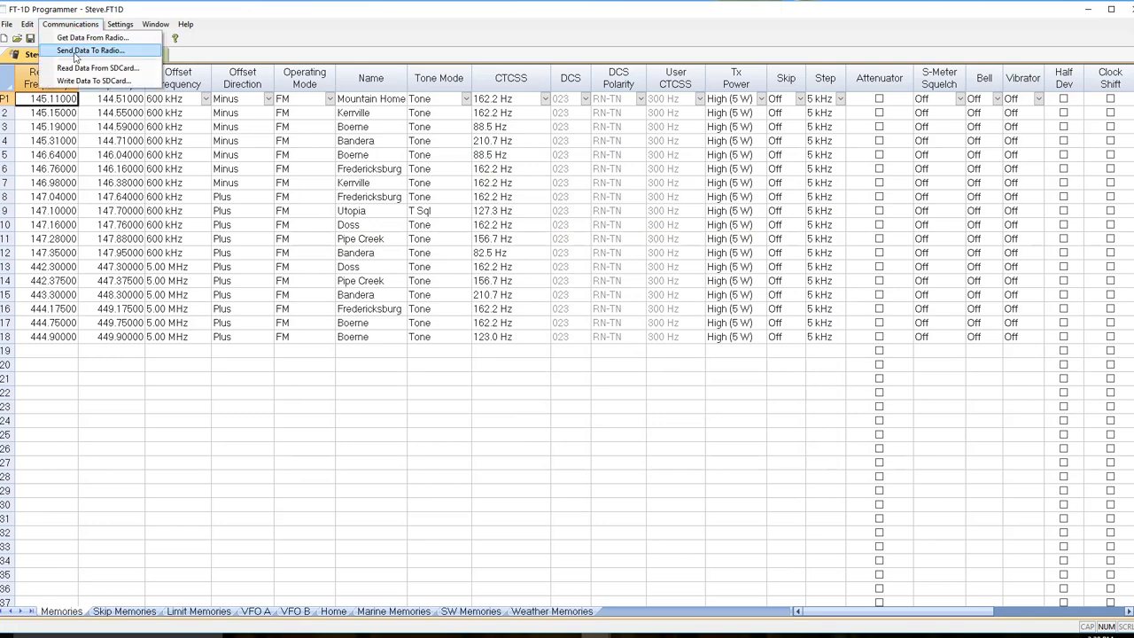
click(76, 52)
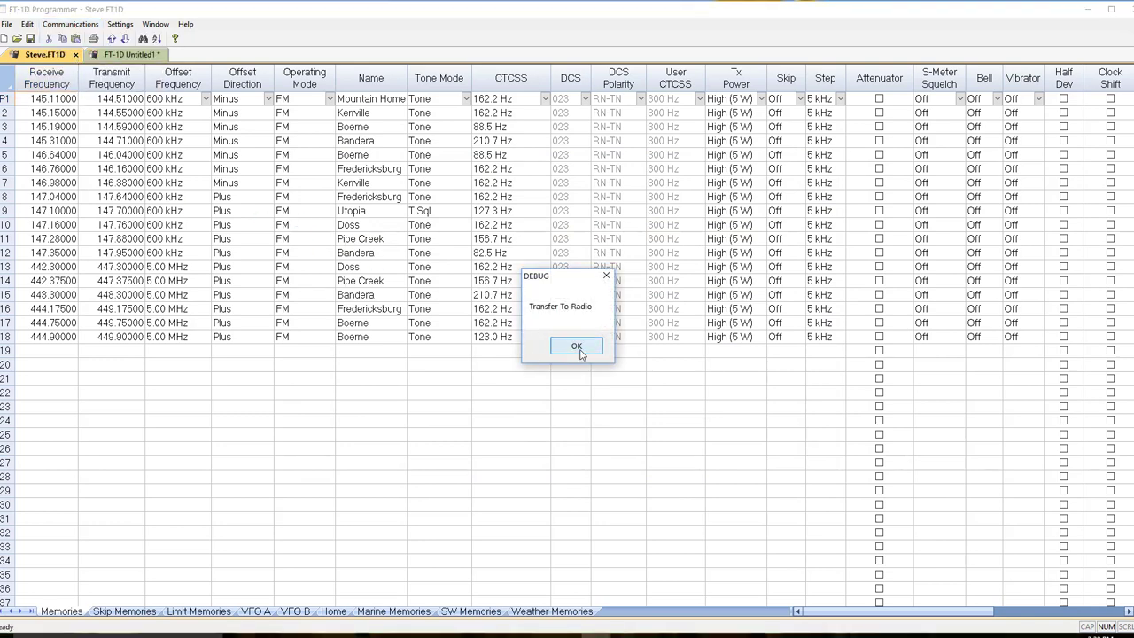
click(577, 346)
click(601, 347)
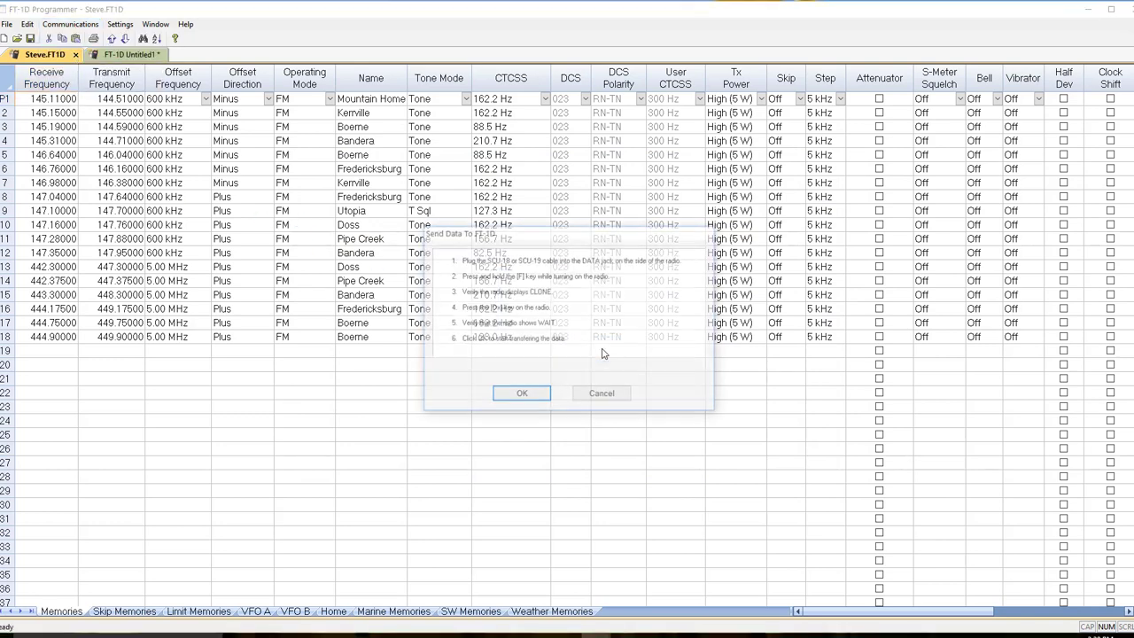
click(522, 396)
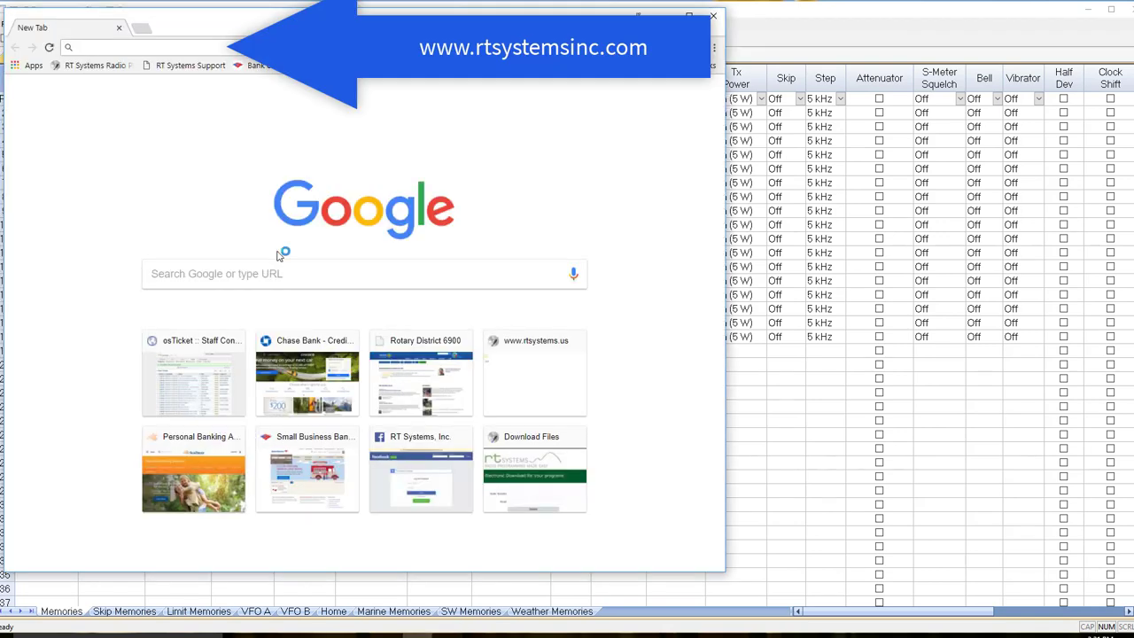
In the web browser, open the RT Systems website and go to the Yaesu section of its how-to videos list.
click(96, 66)
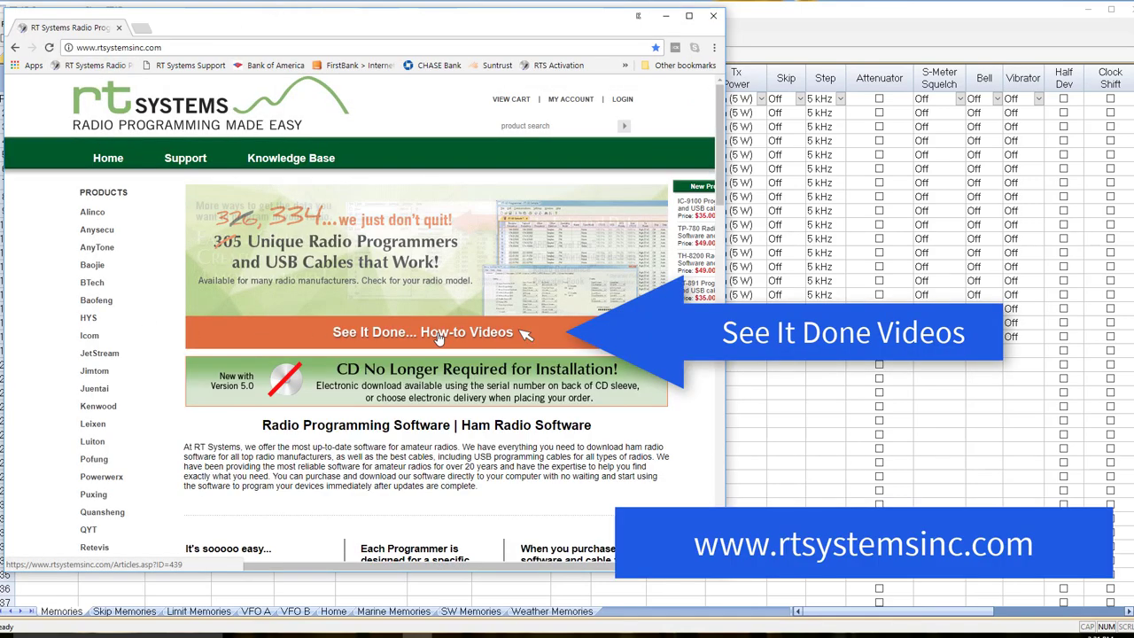
click(438, 339)
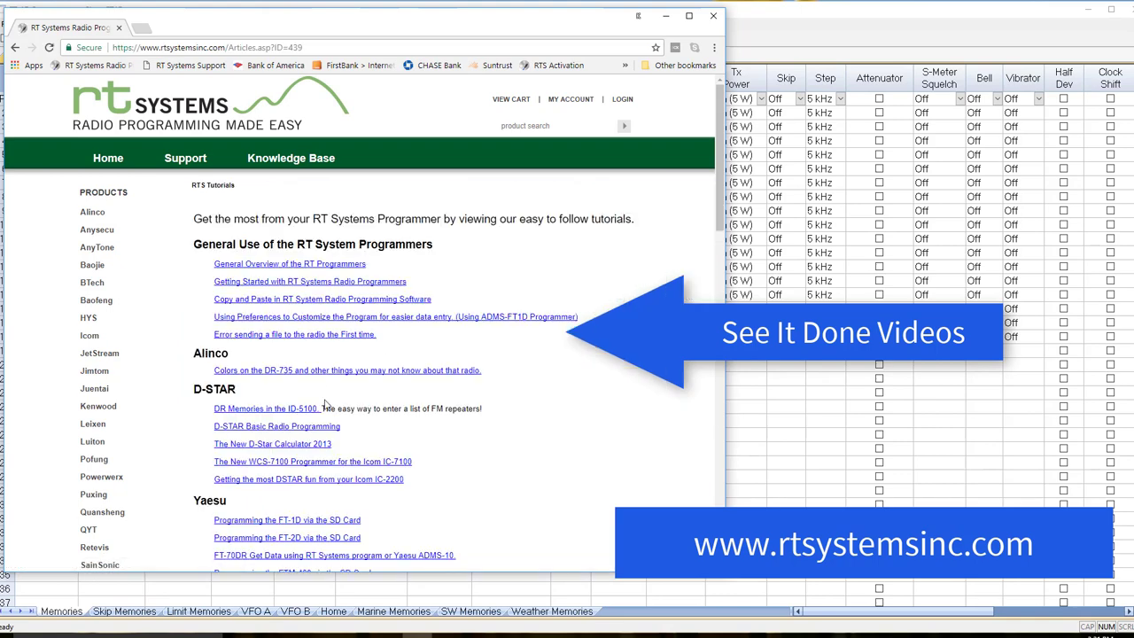
scroll(324, 404, down, 3)
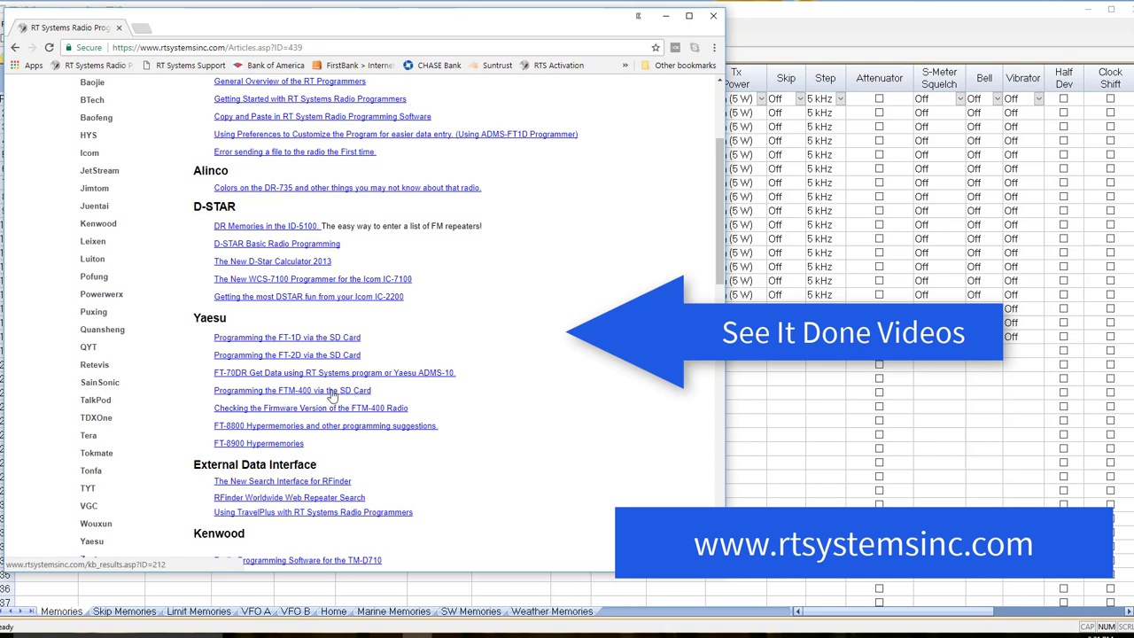
Open the tutorial on programming the FT-1D via the SD card, read its backup and card-handling steps, and minimize the browser.
click(316, 340)
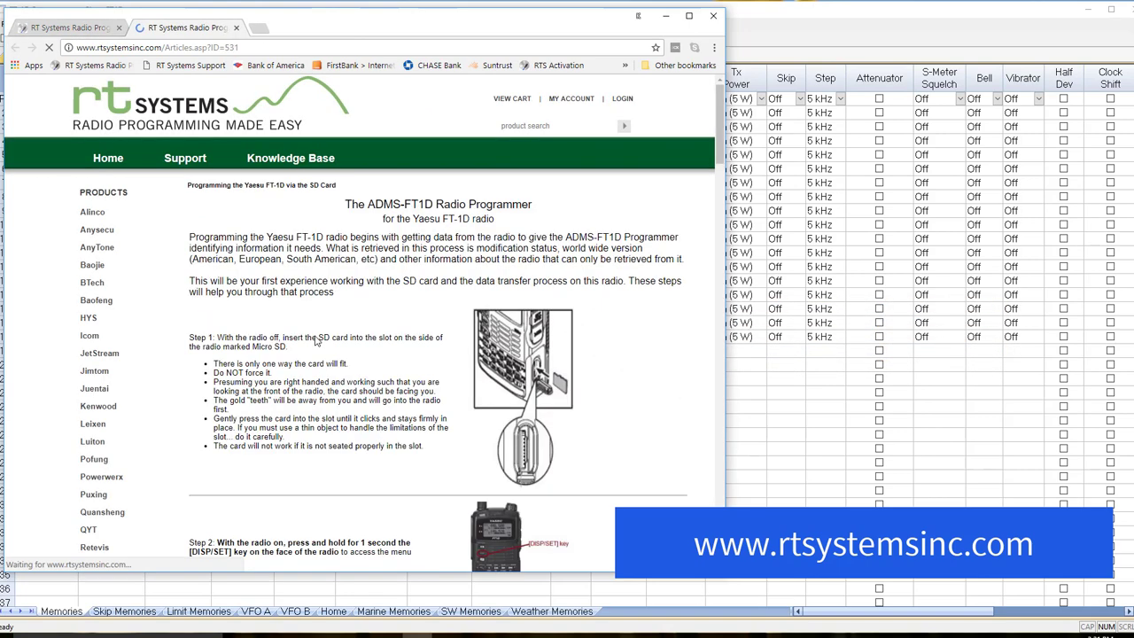
scroll(403, 329, down, 1)
scroll(403, 329, down, 3)
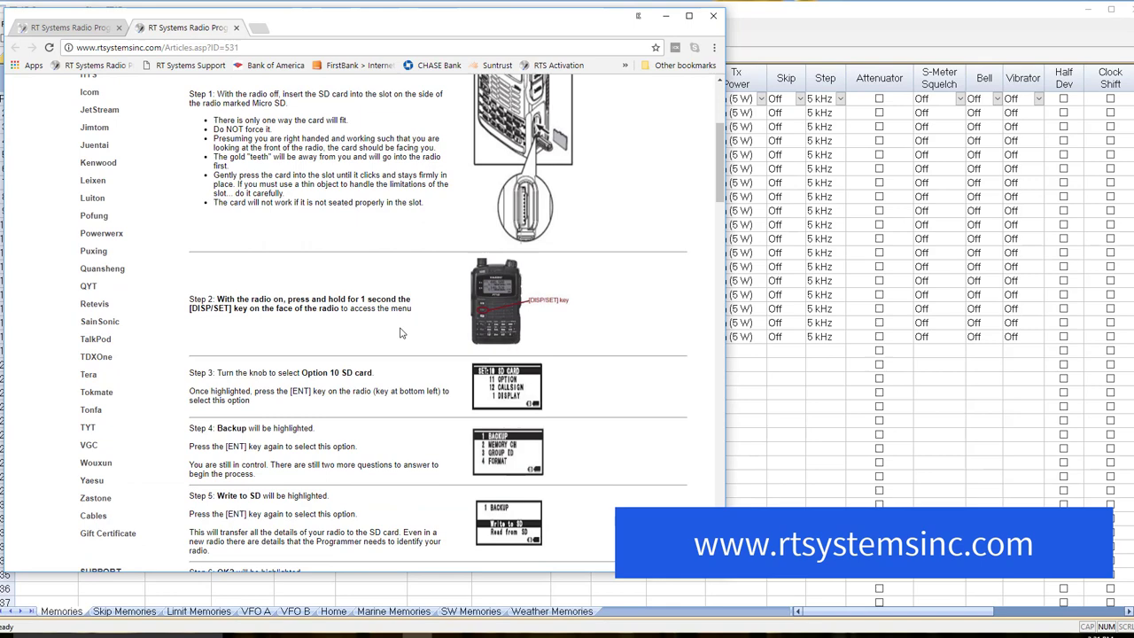
scroll(401, 332, down, 3)
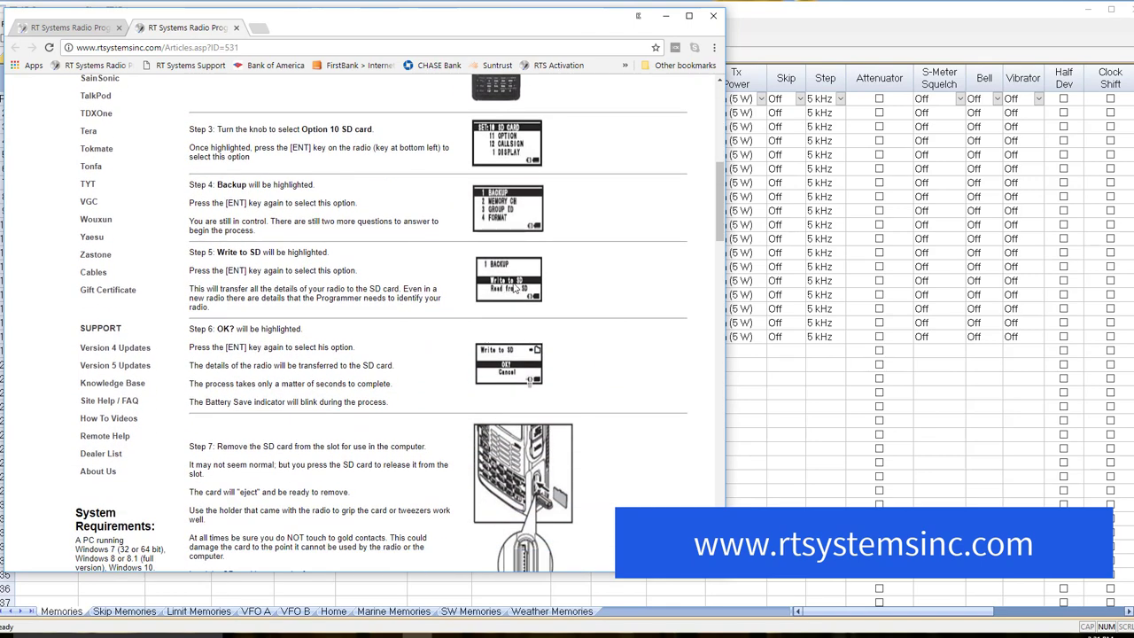
scroll(435, 293, down, 3)
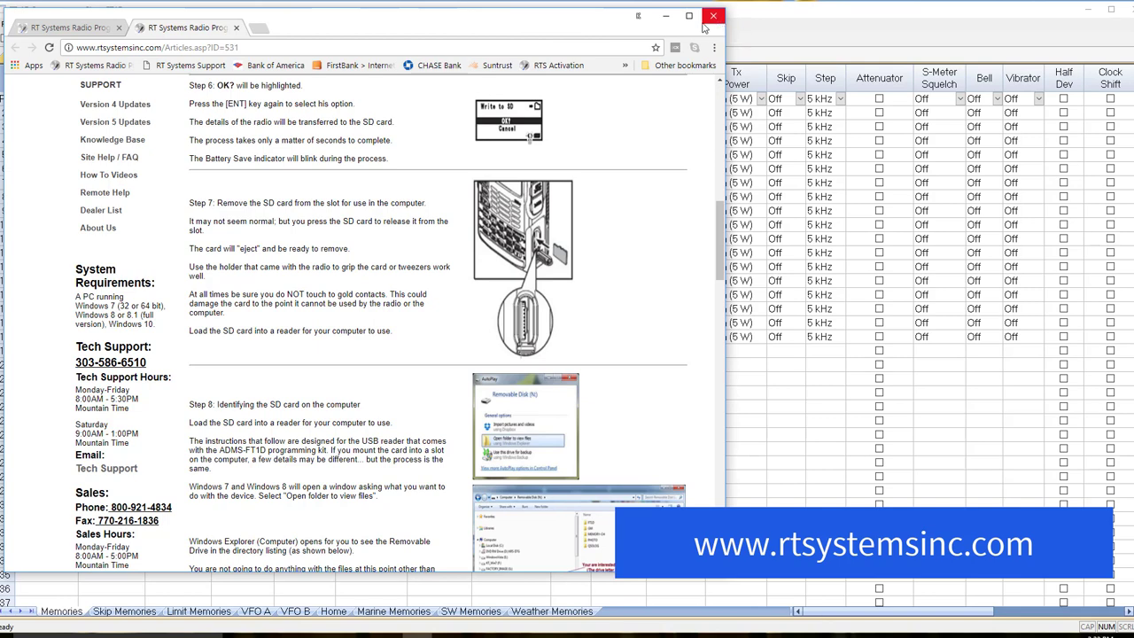
click(666, 15)
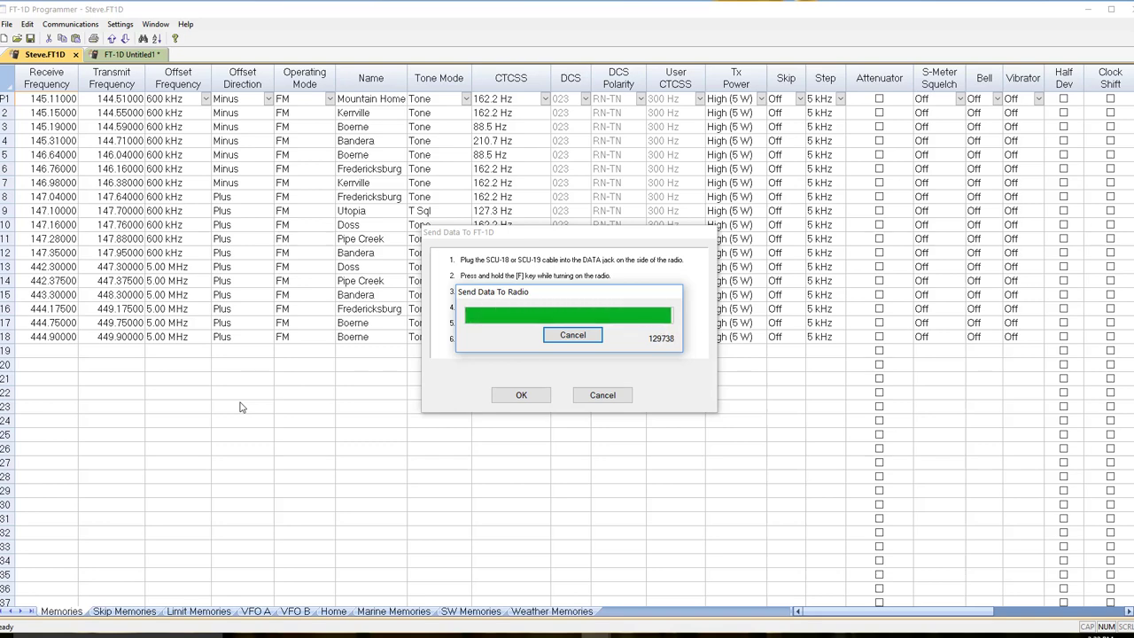
click(75, 27)
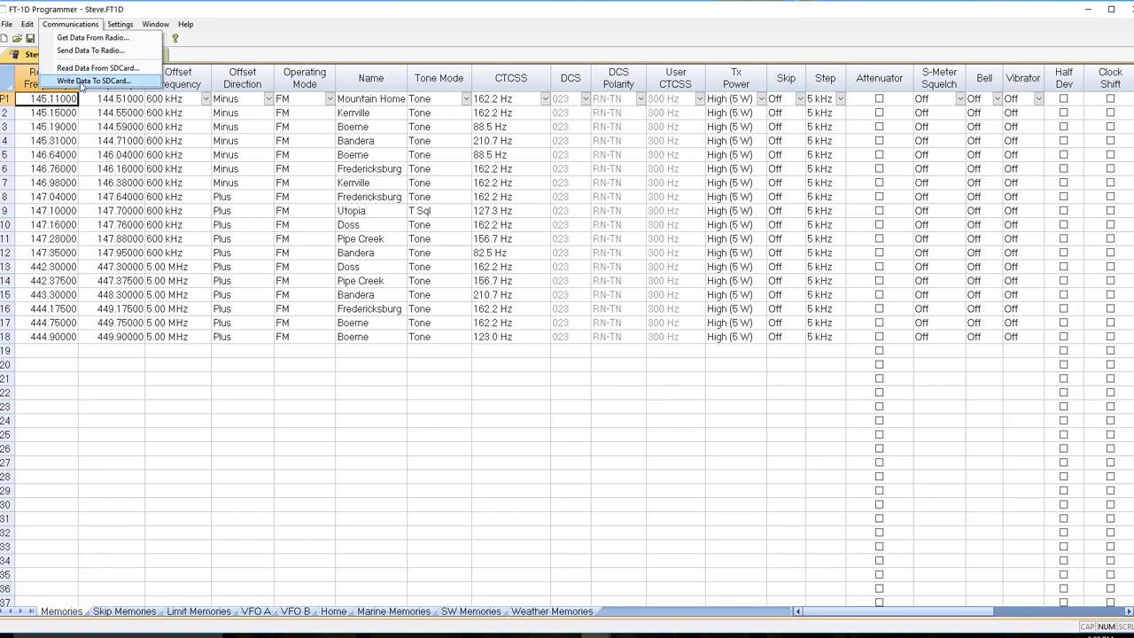
click(142, 436)
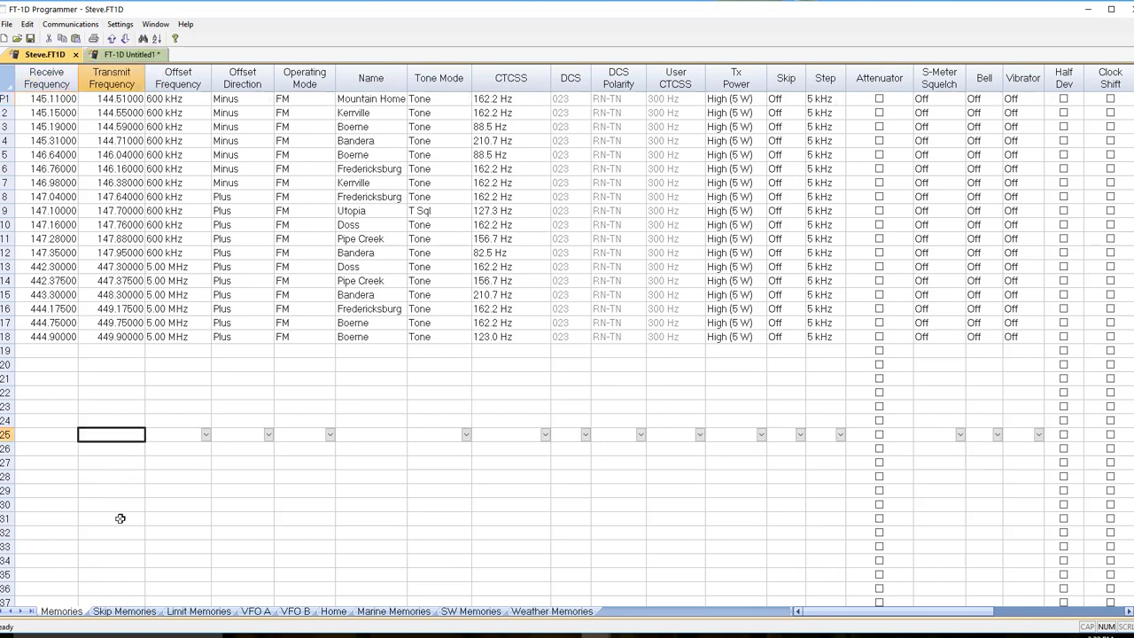